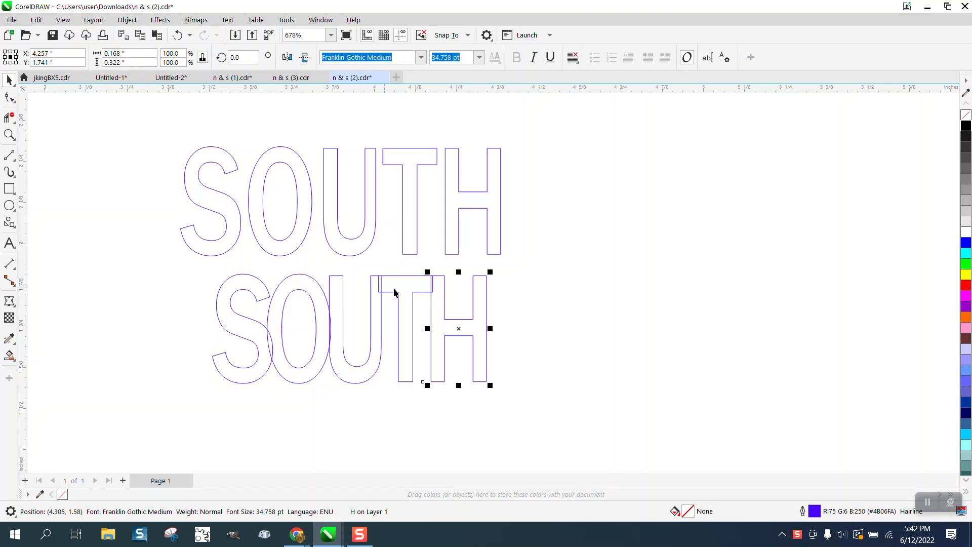
- Convert the five overlapping letters of the lower SOUTH to curves and weld them into a single outline
scroll(502, 315, "down", 4)
scroll(500, 277, "down", 2)
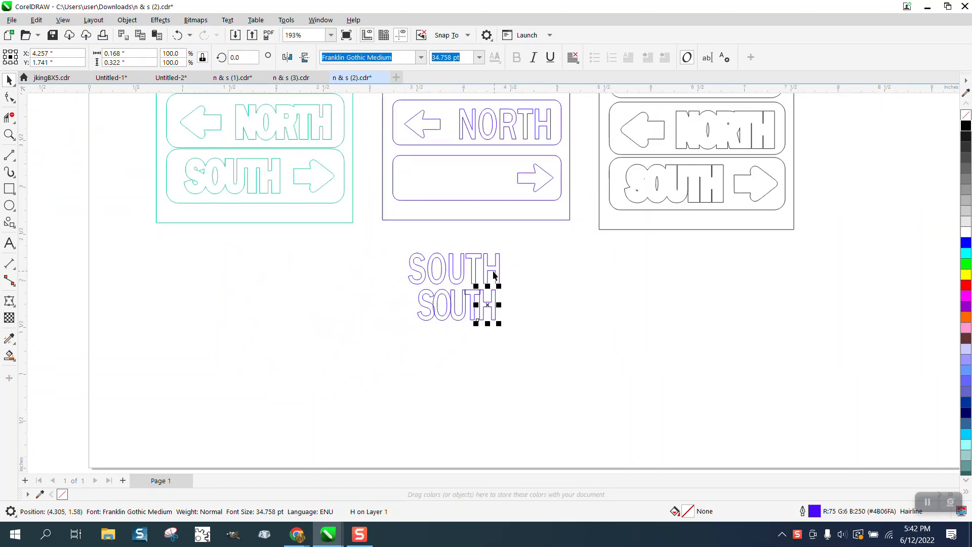
scroll(582, 295, "down", 6)
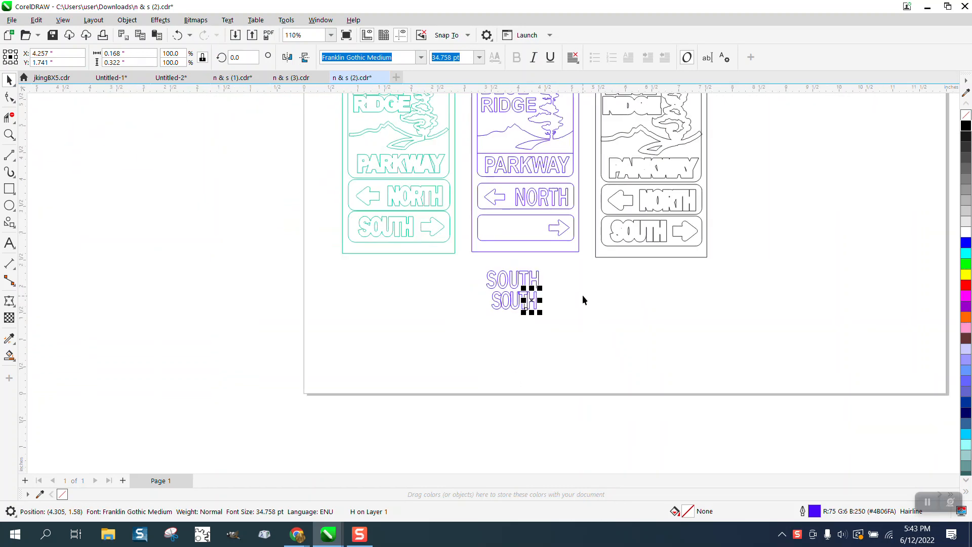
scroll(581, 293, "up", 7)
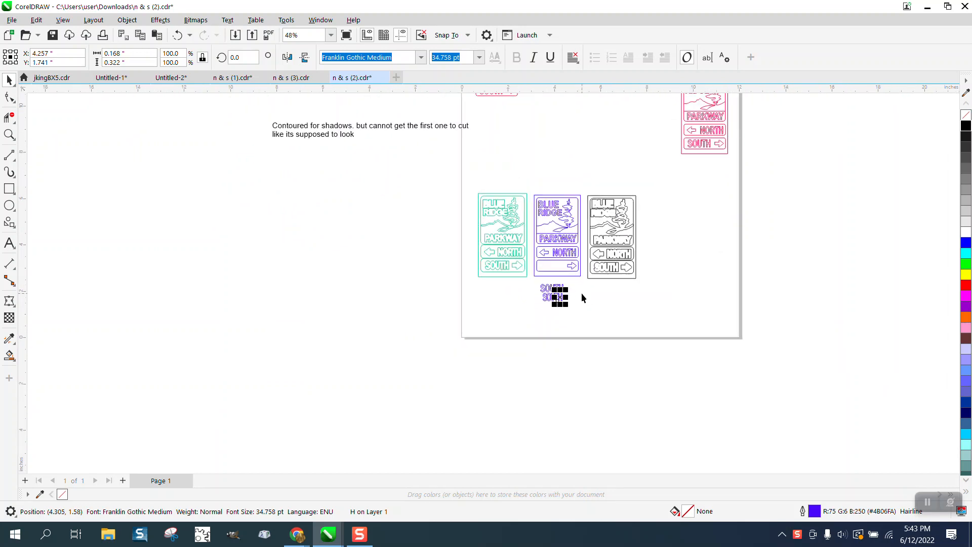
scroll(581, 297, "up", 3)
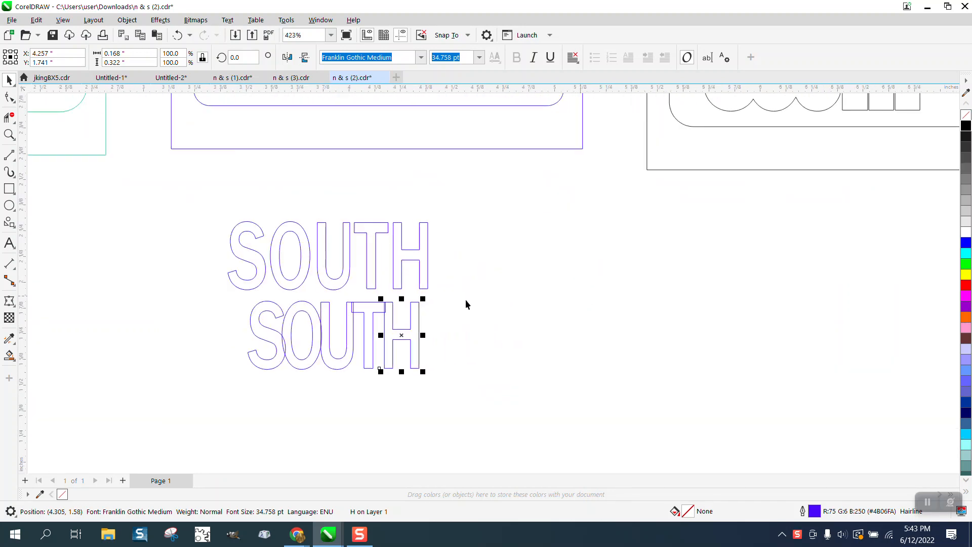
left_click_drag(242, 294, 436, 374)
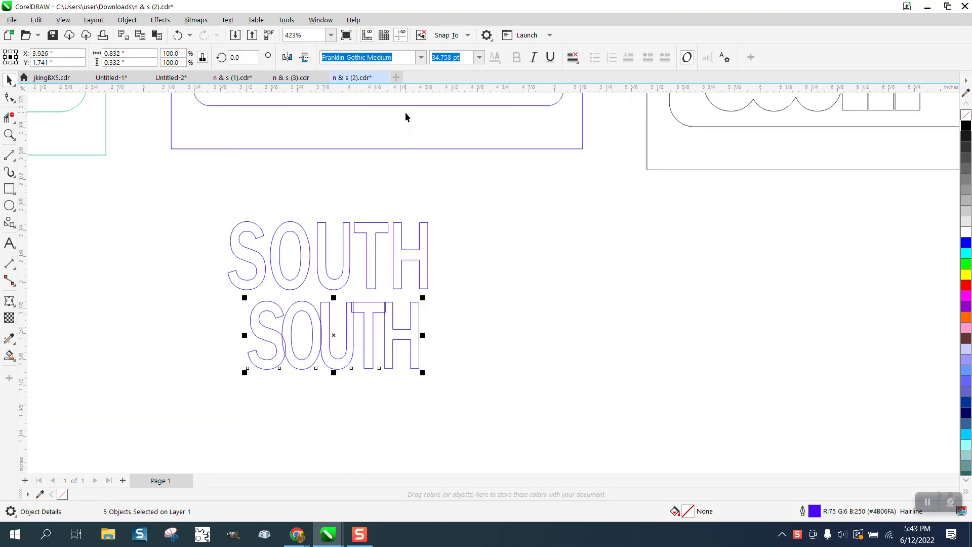
left_click(127, 20)
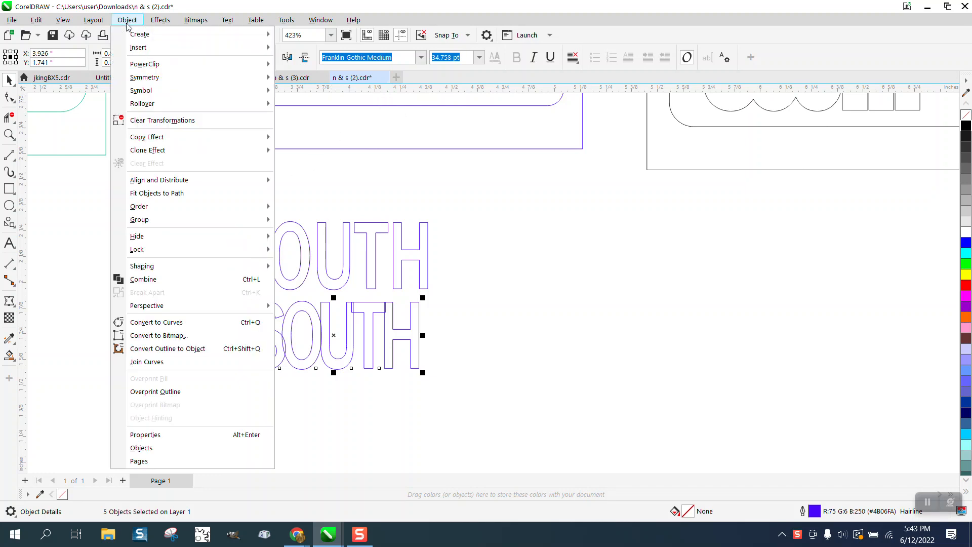
left_click(169, 322)
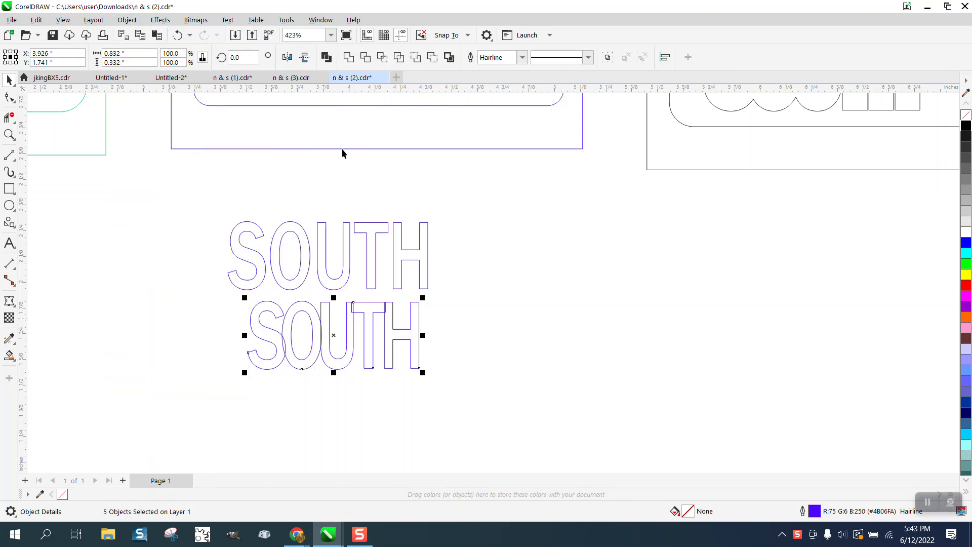
left_click(348, 57)
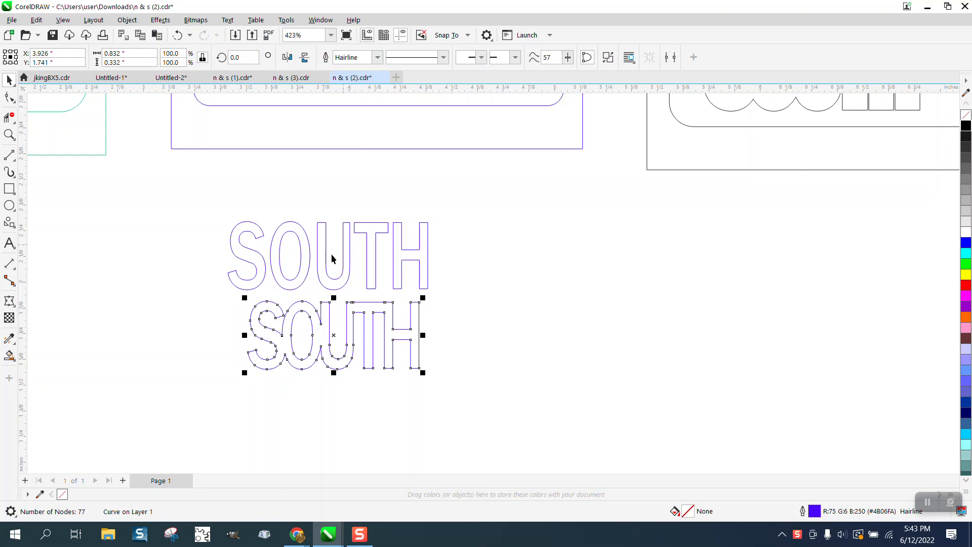
- Delete the four redundant nodes along the merged top edge of the U, T and H in the welded SOUTH
left_click(10, 134)
left_click_drag(250, 290, 558, 413)
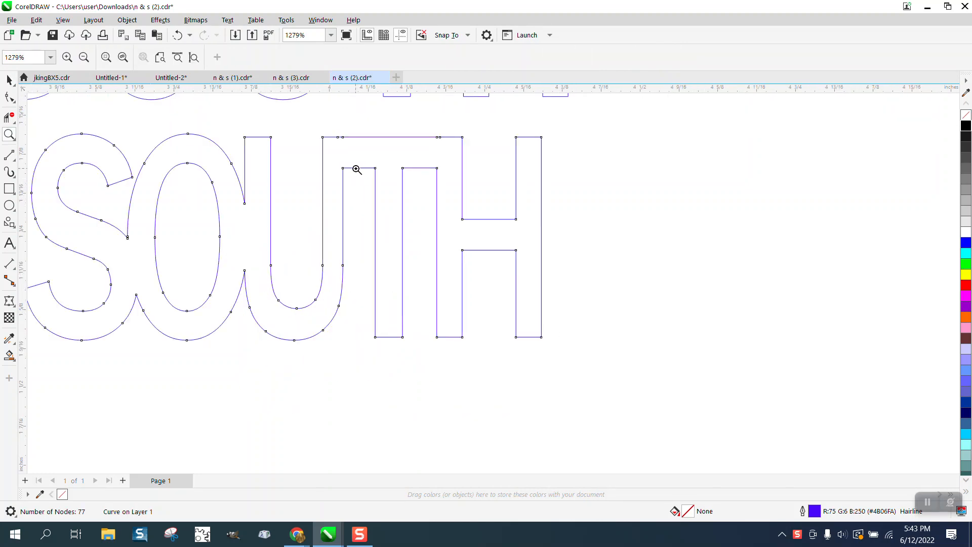
left_click_drag(314, 119, 544, 182)
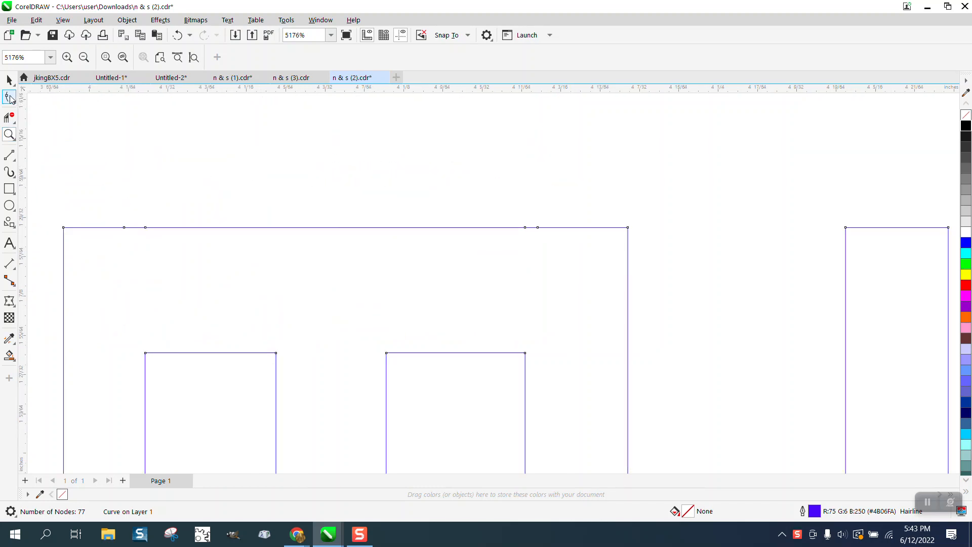
left_click(11, 98)
left_click_drag(105, 199, 559, 269)
key("Delete")
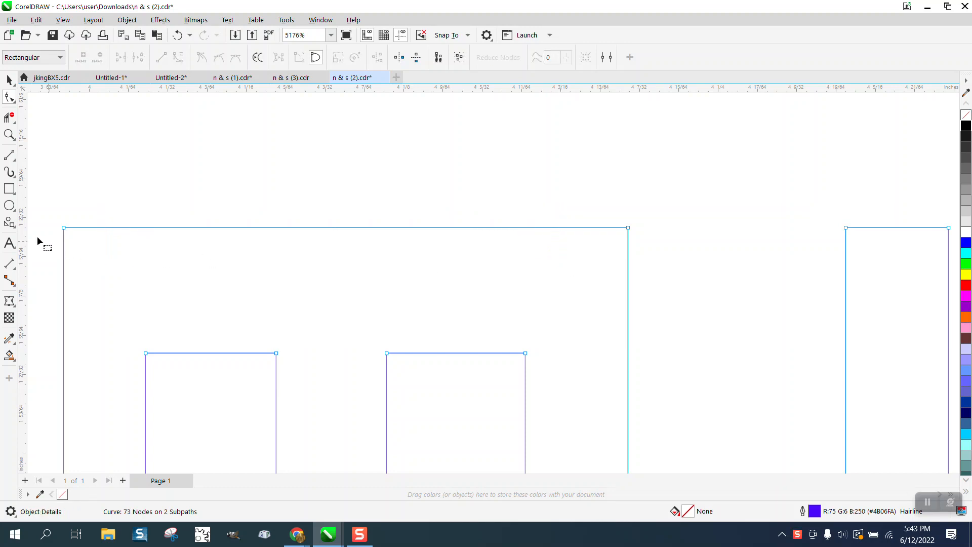
- Place two vertical guidelines, one at the outer edge of each rectangular gap beside the T's stem
left_click_drag(27, 239, 145, 353)
scroll(177, 266, "down", 2)
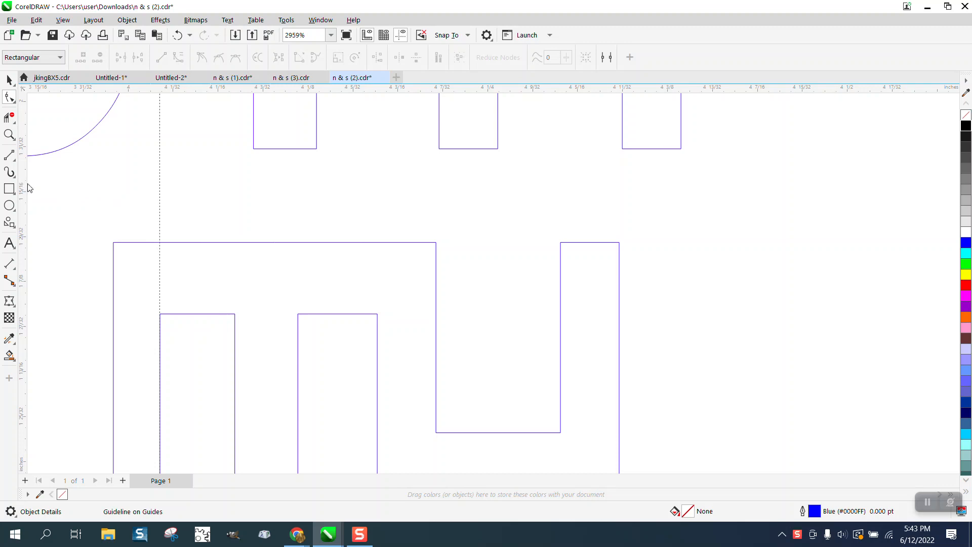
left_click_drag(28, 187, 367, 298)
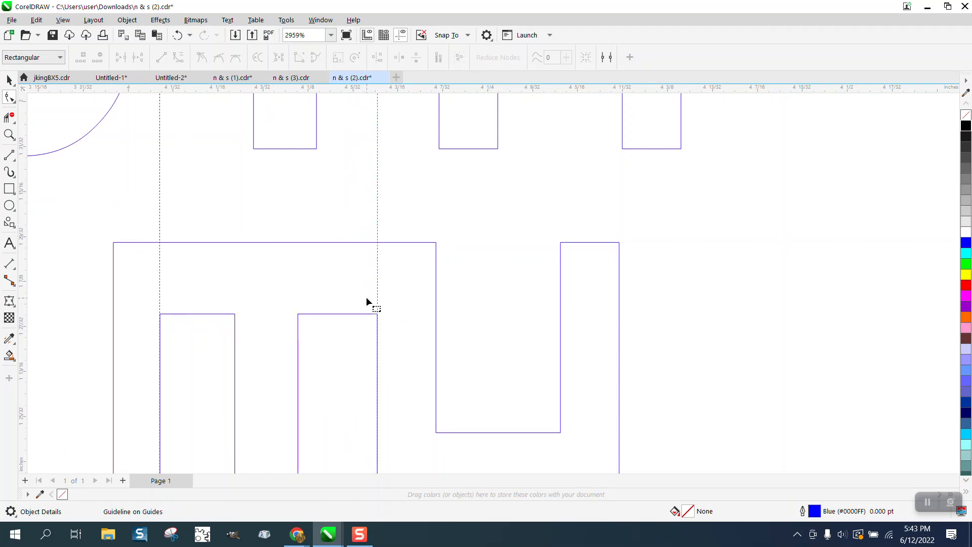
- Add three nodes to the merged top edge between U and T: one on the guideline and one on either side of it
left_click(9, 134)
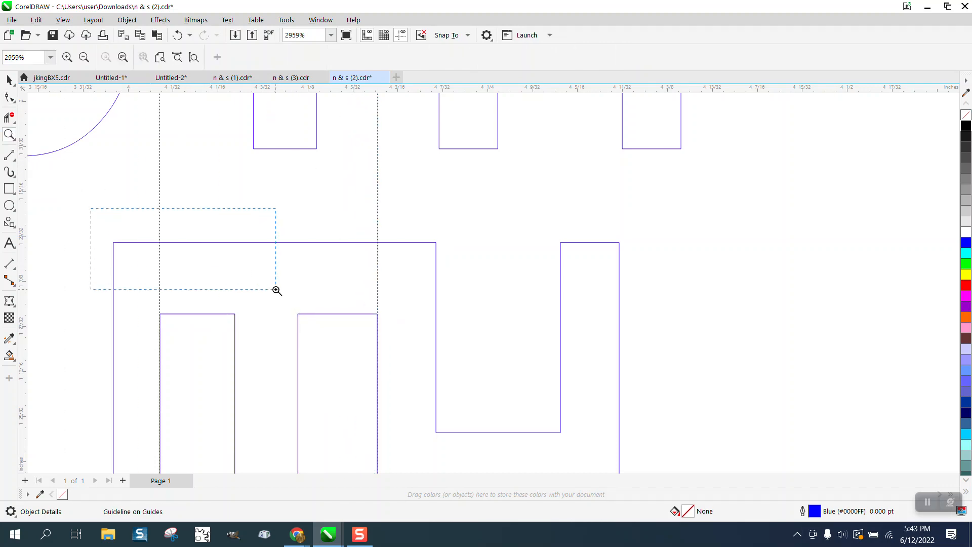
left_click_drag(276, 291, 276, 290)
left_click(14, 101)
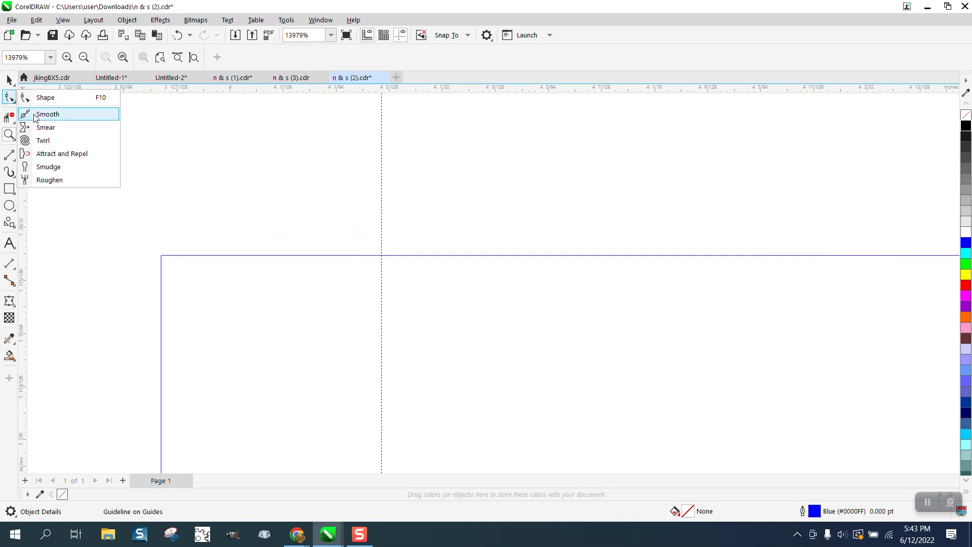
left_click(43, 95)
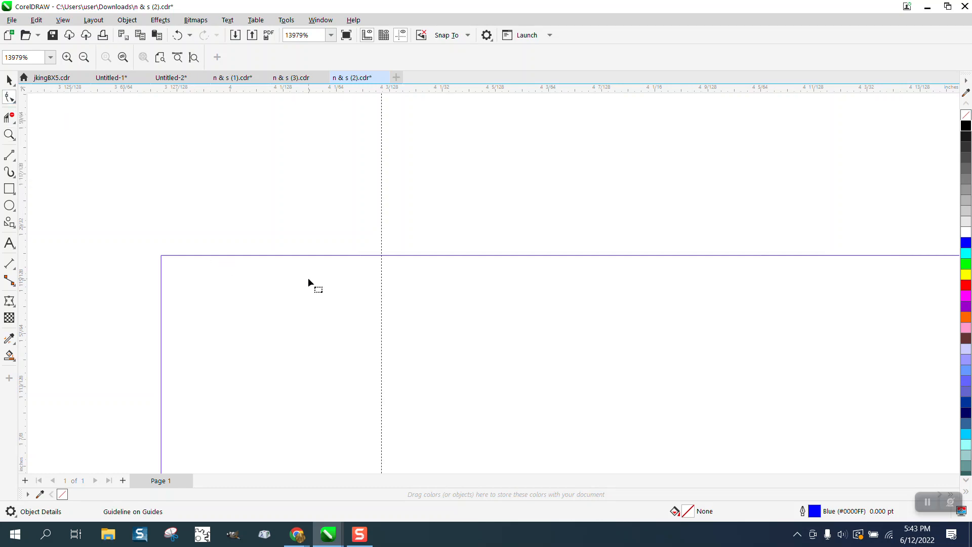
left_click(320, 254)
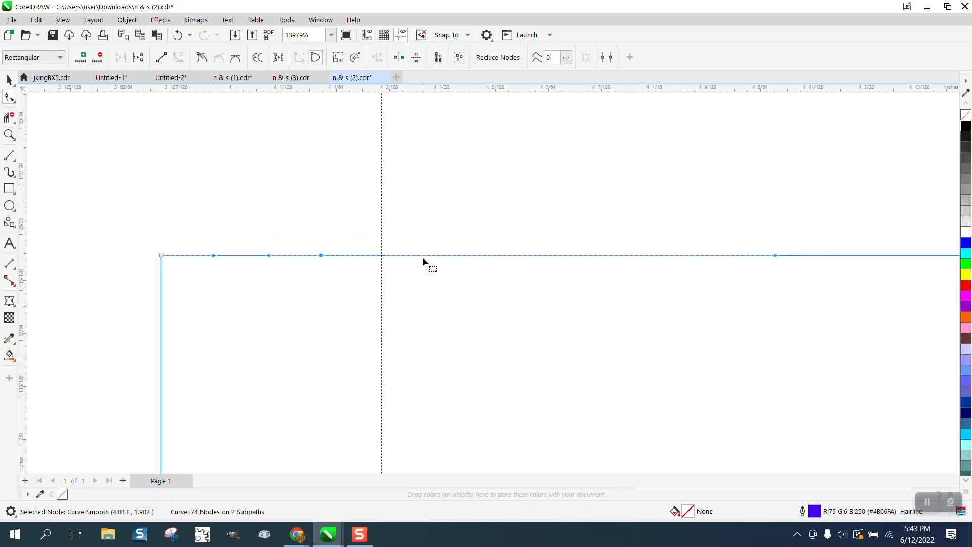
double_click(436, 255)
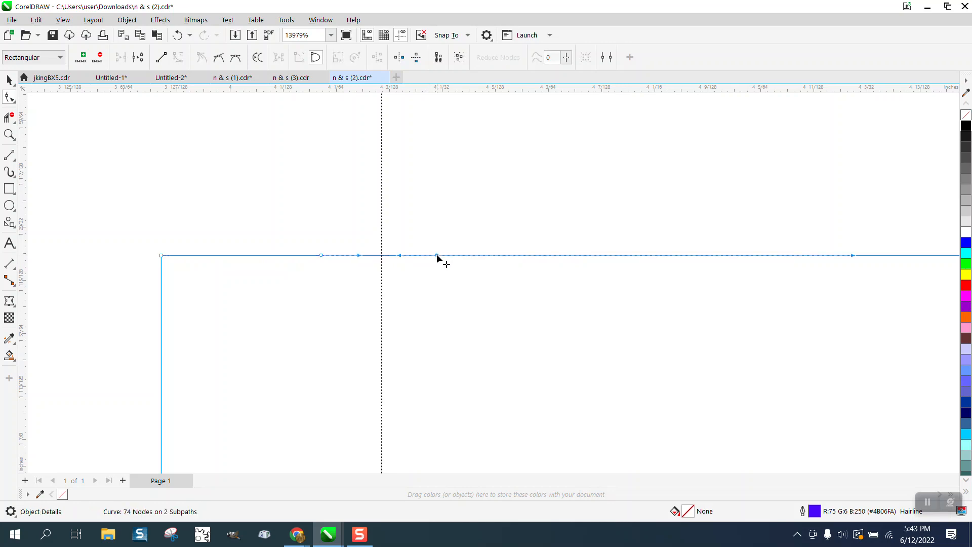
double_click(381, 255)
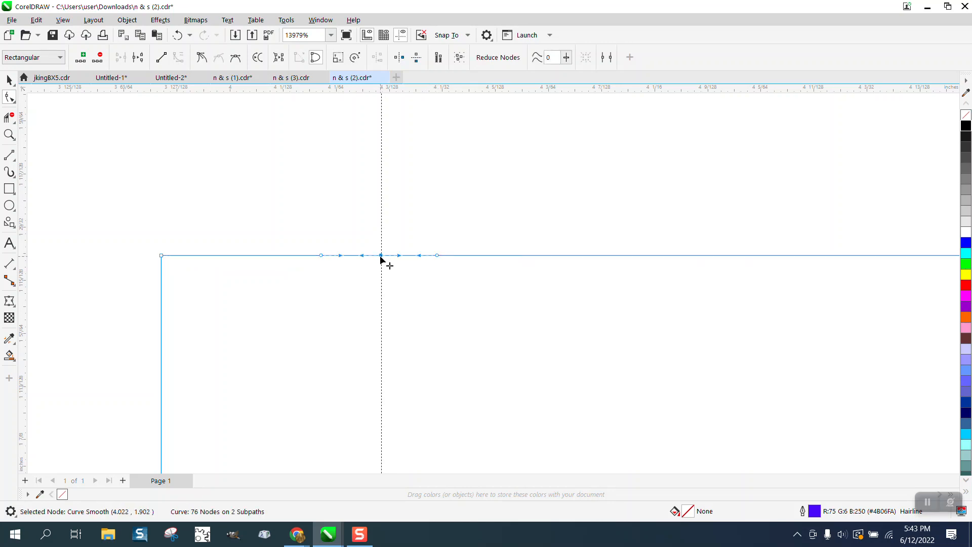
left_click_drag(452, 273, 452, 274)
- Add three nodes to the merged top edge between T and H: one on the guideline and one on either side of it
scroll(210, 256, "down", 2)
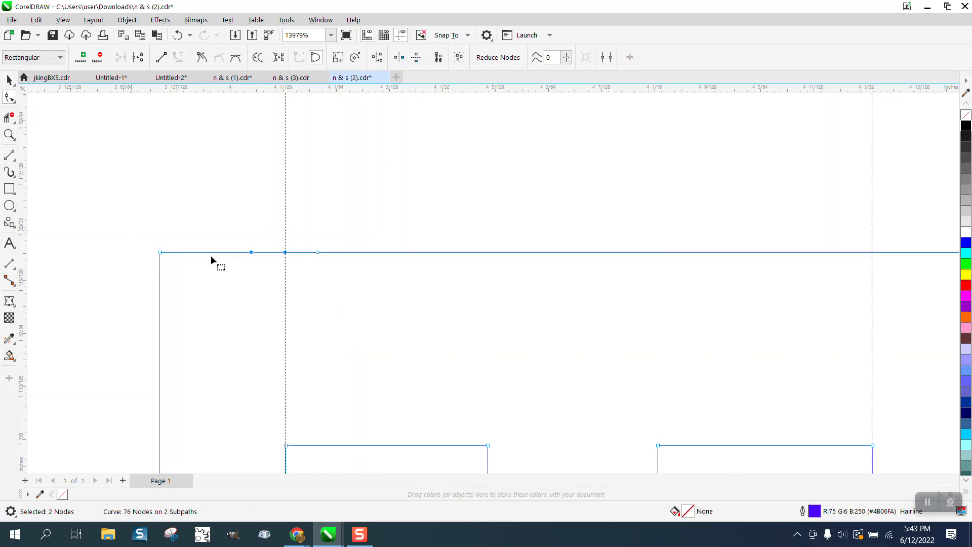
scroll(603, 256, "down", 1)
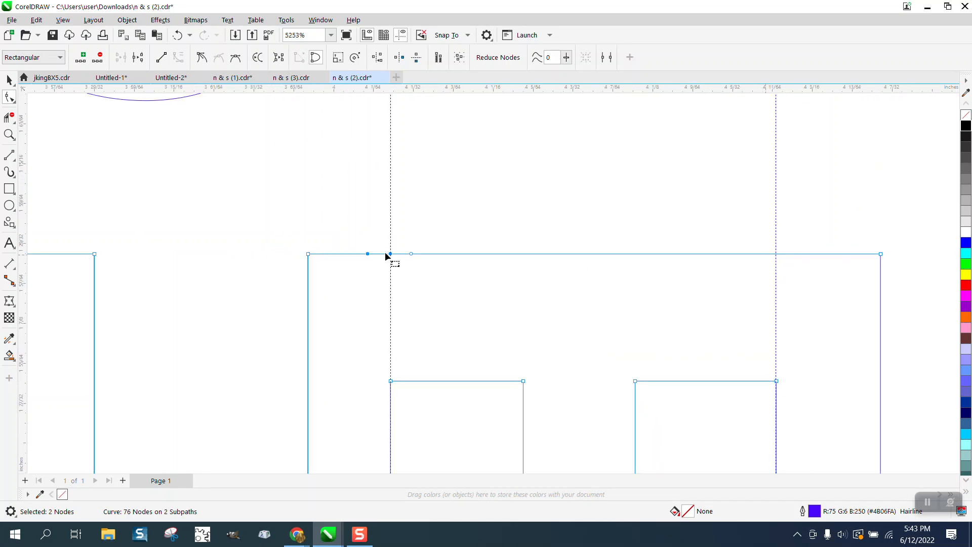
double_click(755, 253)
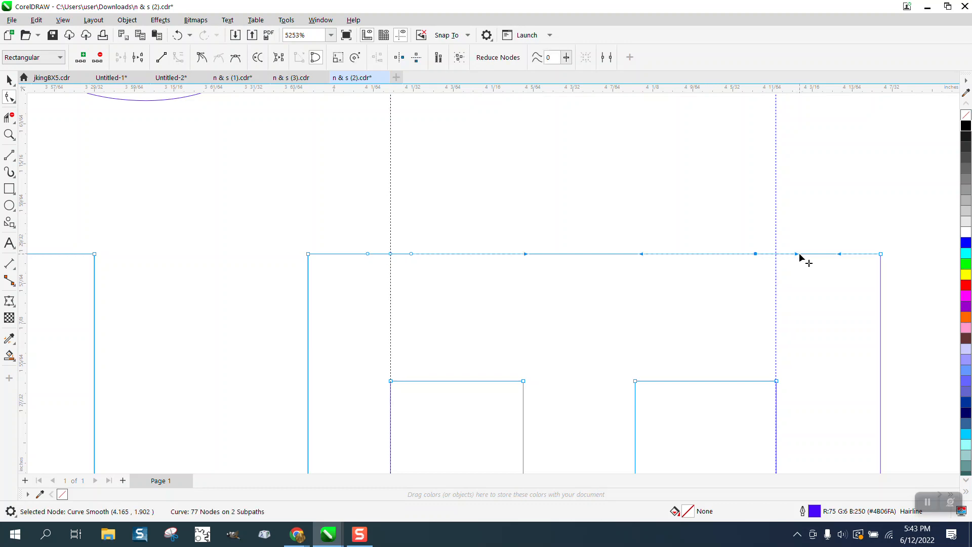
double_click(794, 254)
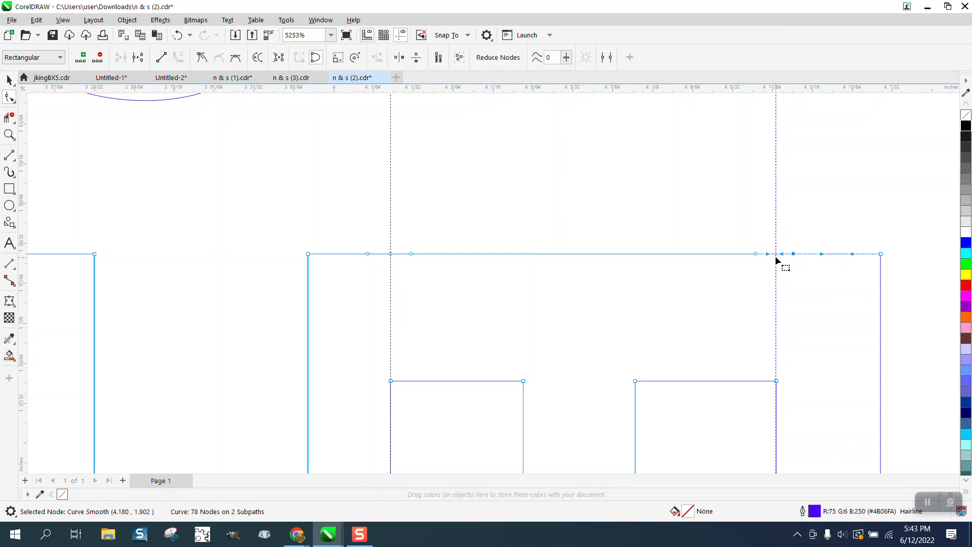
double_click(775, 254)
- Select all eight nodes along the merged U-T-H top edge and convert their segments to straight lines
left_click_drag(480, 263, 880, 255)
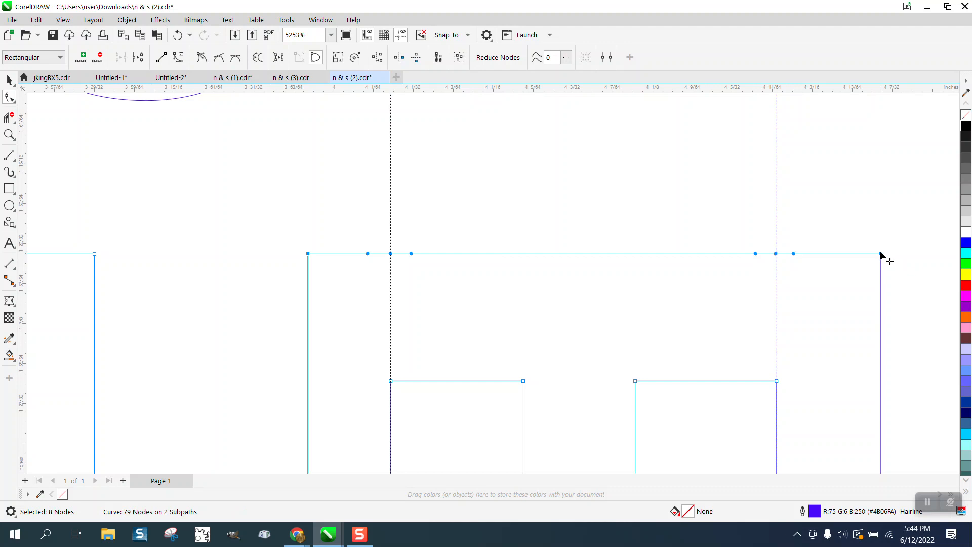
right_click(881, 254)
left_click(896, 319)
- Nudge the two top-edge nodes on the guidelines down about 0.02 in to form V-notches separating U, T and H
left_click(390, 254)
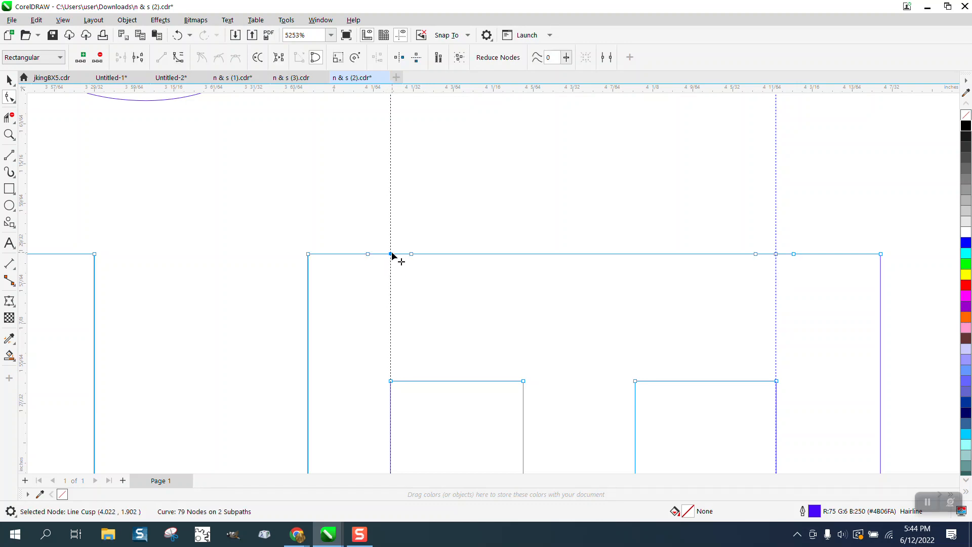
key("Down")
key("Down")
key("Down")
key("Down")
- Apply a Smart Fill of solid black with no outline to the welded SOUTH shape
scroll(699, 250, "down", 2)
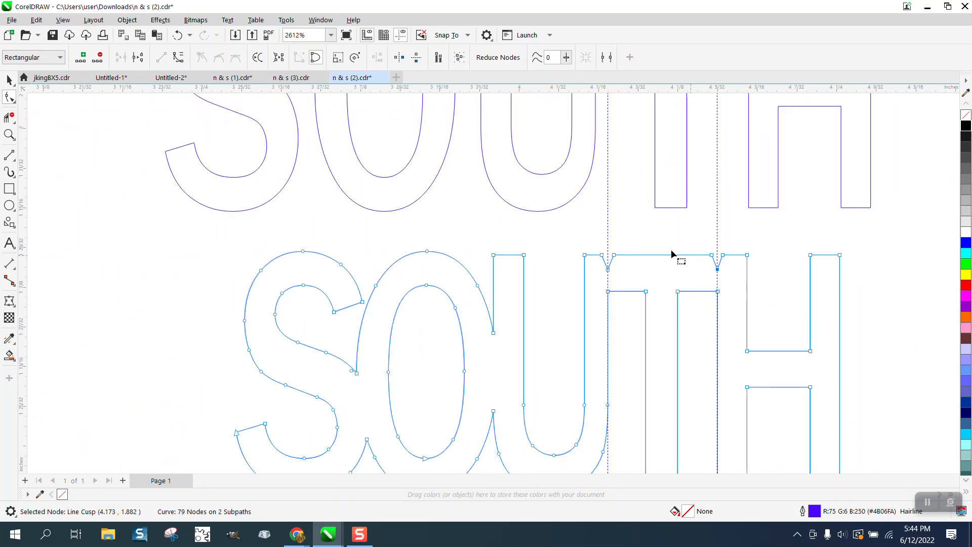
scroll(670, 250, "down", 2)
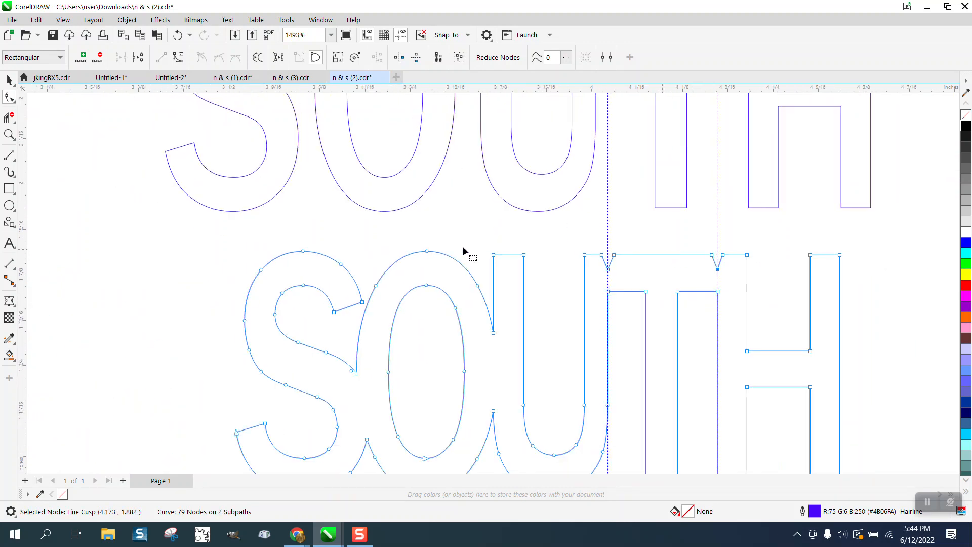
left_click(9, 355)
left_click(308, 280)
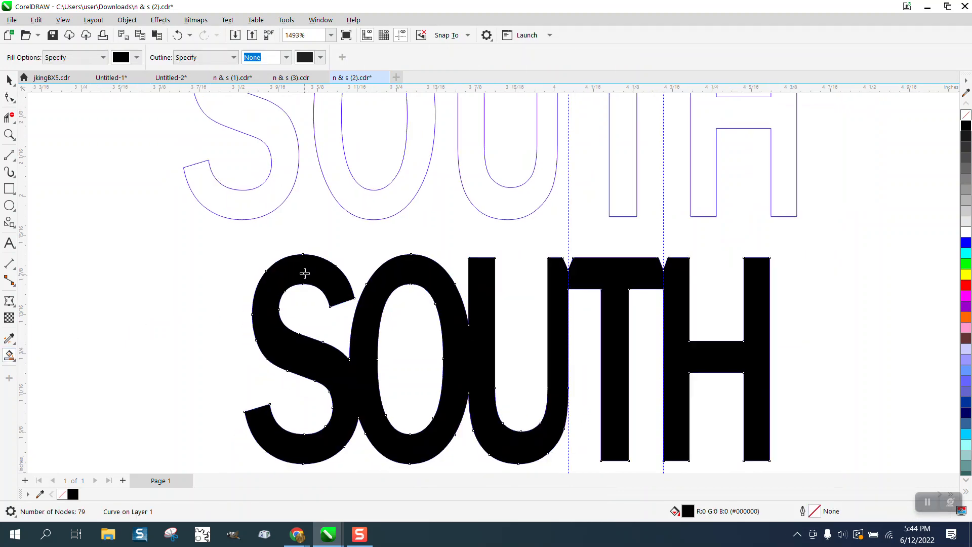
- Move the arrow out of the purple sign's lower box to sit just after the outlined SOUTH, and deselect it
left_click(9, 80)
scroll(416, 253, "down", 4)
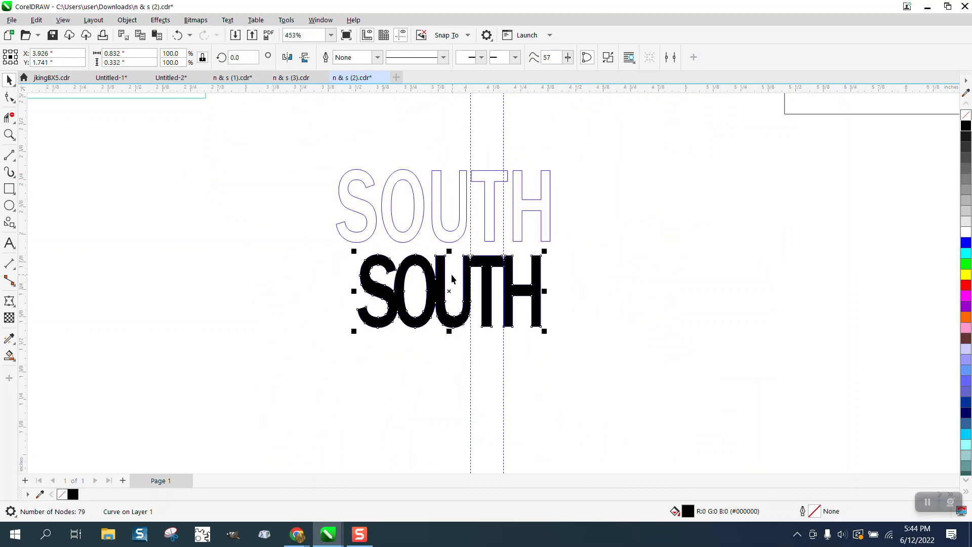
scroll(557, 276, "down", 1)
scroll(683, 272, "down", 4)
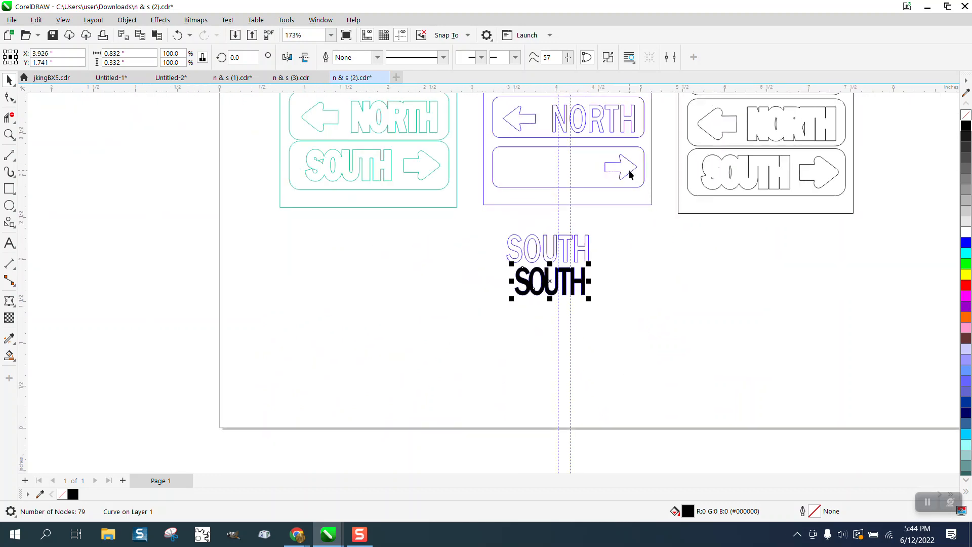
left_click_drag(631, 174, 628, 251)
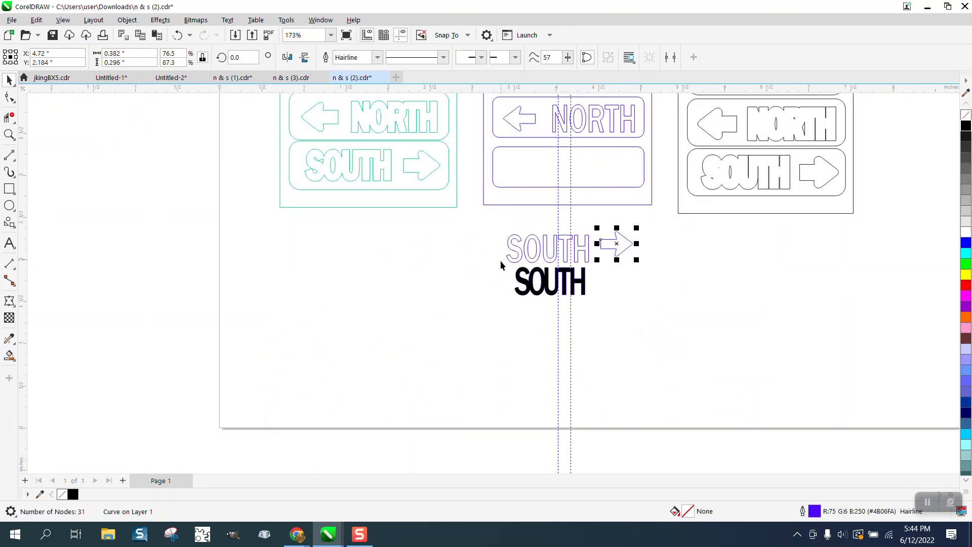
left_click(594, 309)
key("XF86Calculator")
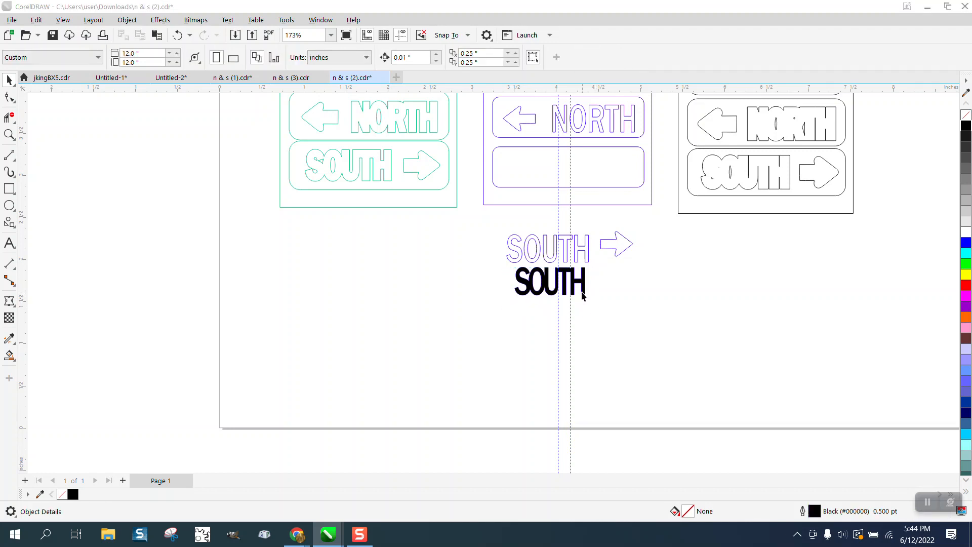
left_click(928, 136)
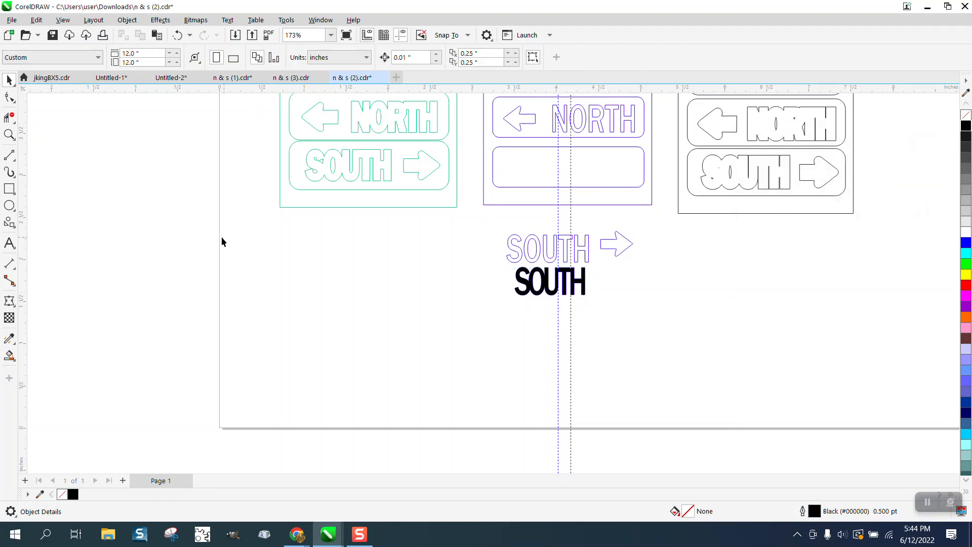
- Move the outlined SOUTH and its arrow together below the green sign, centred at about X 2.0 in, Y 2.0 in
left_click_drag(499, 223, 673, 271)
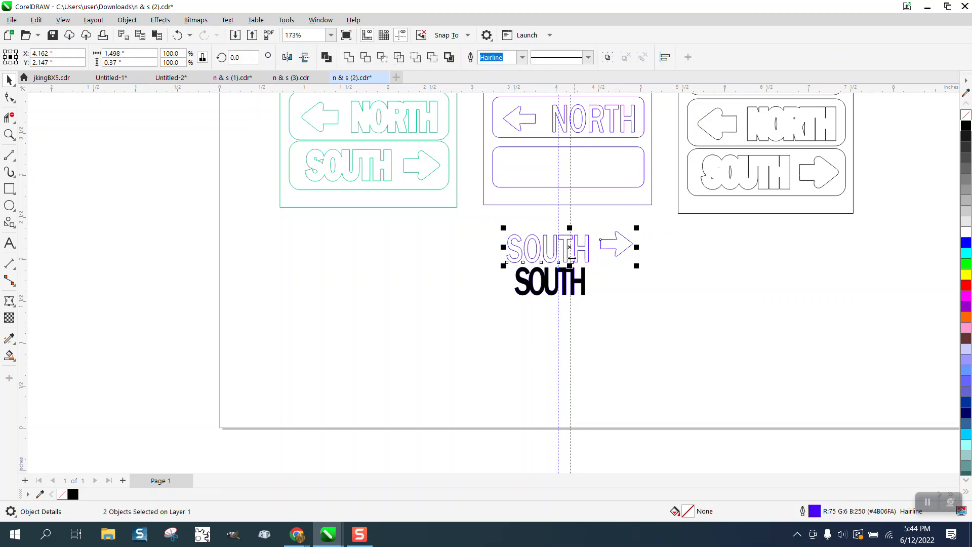
left_click_drag(570, 246, 387, 259)
scroll(428, 284, "down", 3)
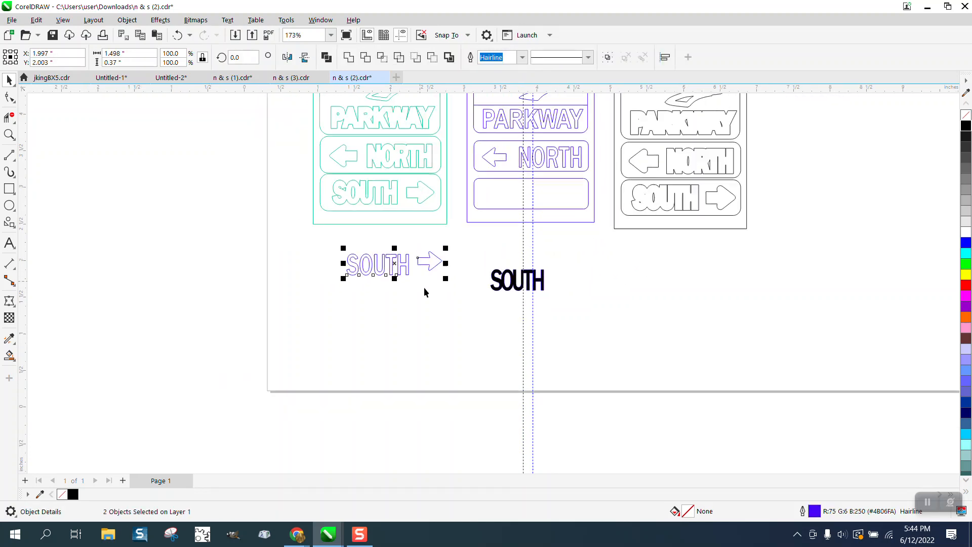
- Move the small outlined arrow down and away from the outlined SOUTH, to about X 3.135 in, Y 1.602 in, and deselect it
left_click(10, 136)
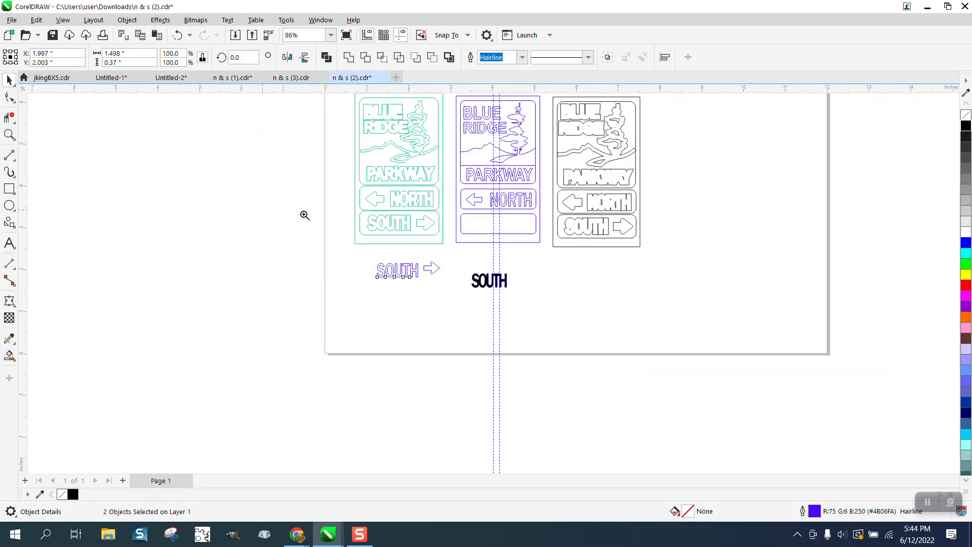
left_click_drag(356, 254, 476, 286)
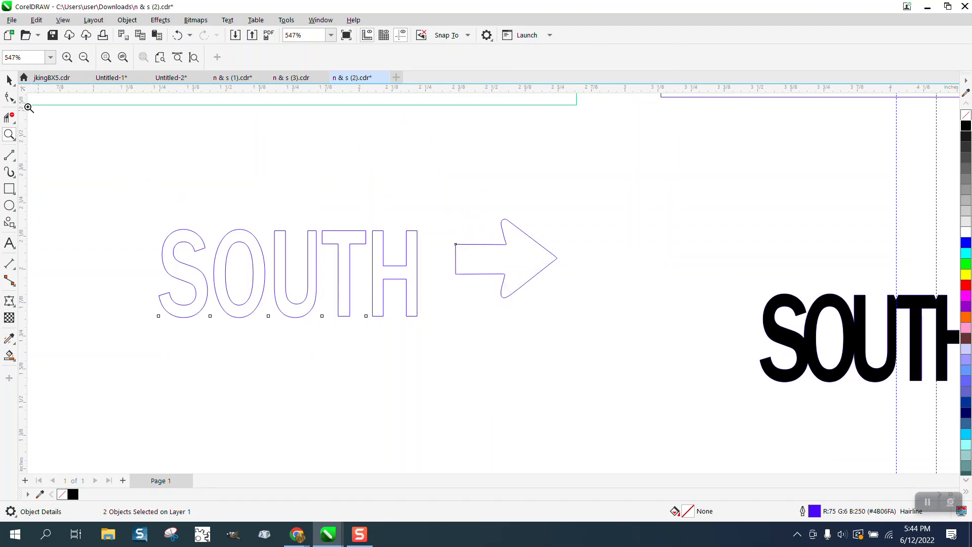
left_click(9, 80)
left_click_drag(502, 244, 692, 357)
left_click(552, 192)
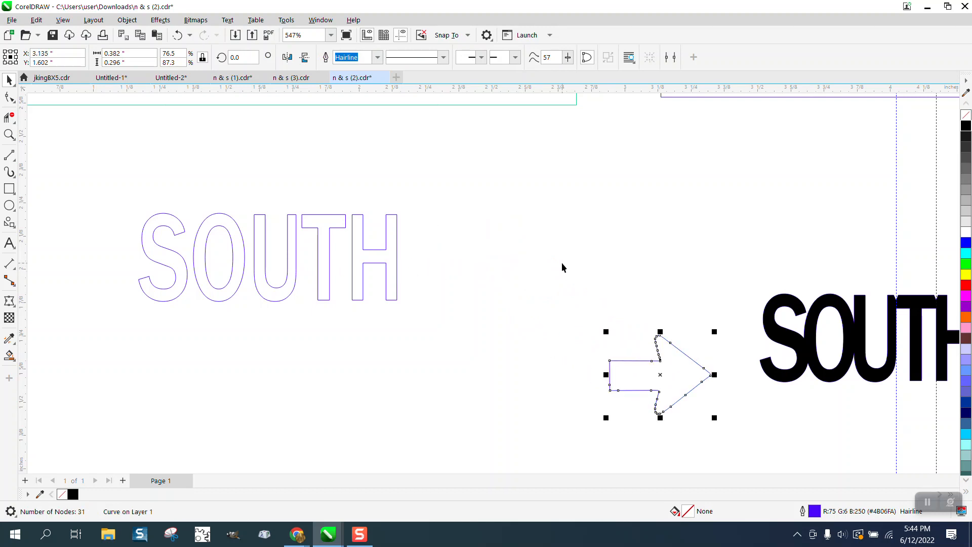
- Draw a right-pointing arrow from the common arrow shapes beneath the outlined SOUTH, about 1.513 in wide and 0.189 in high
left_click(15, 231)
left_click(51, 261)
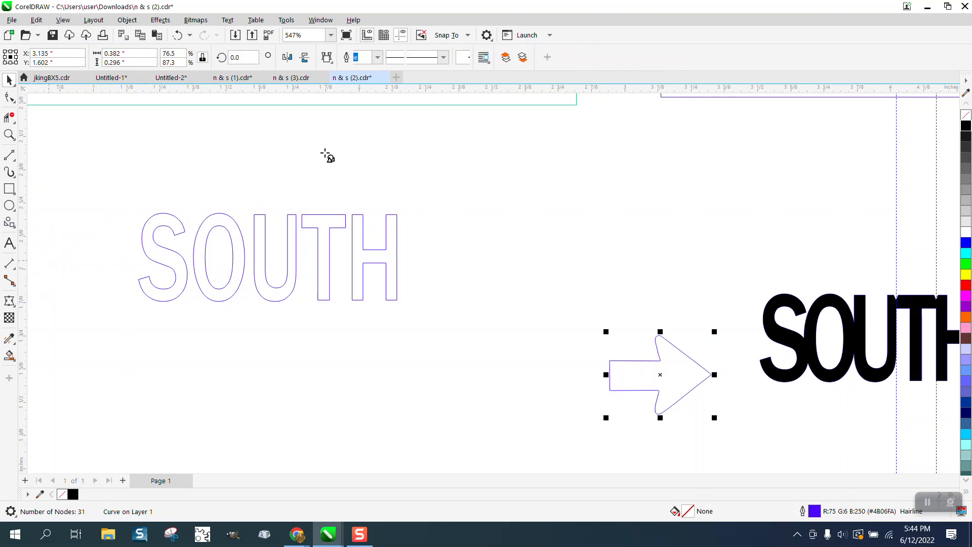
left_click(328, 57)
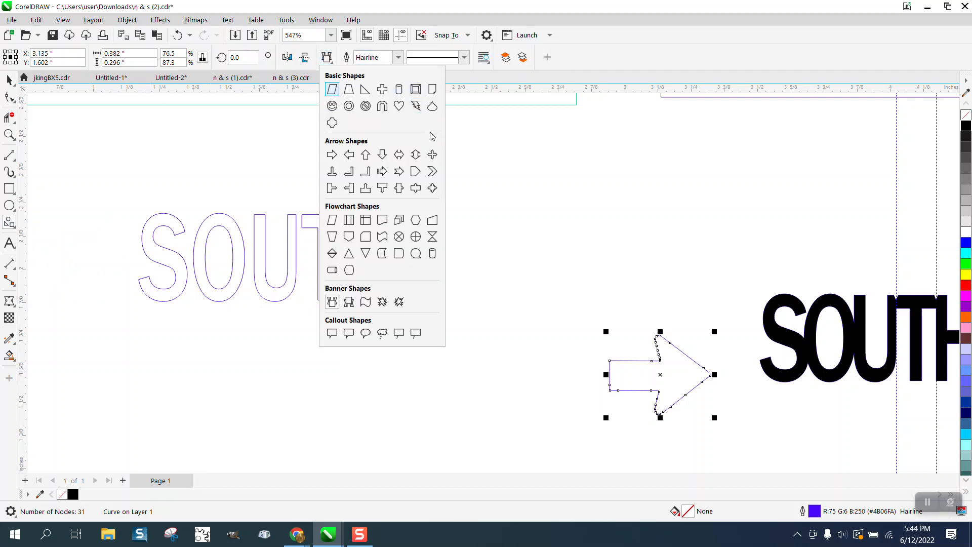
left_click(334, 156)
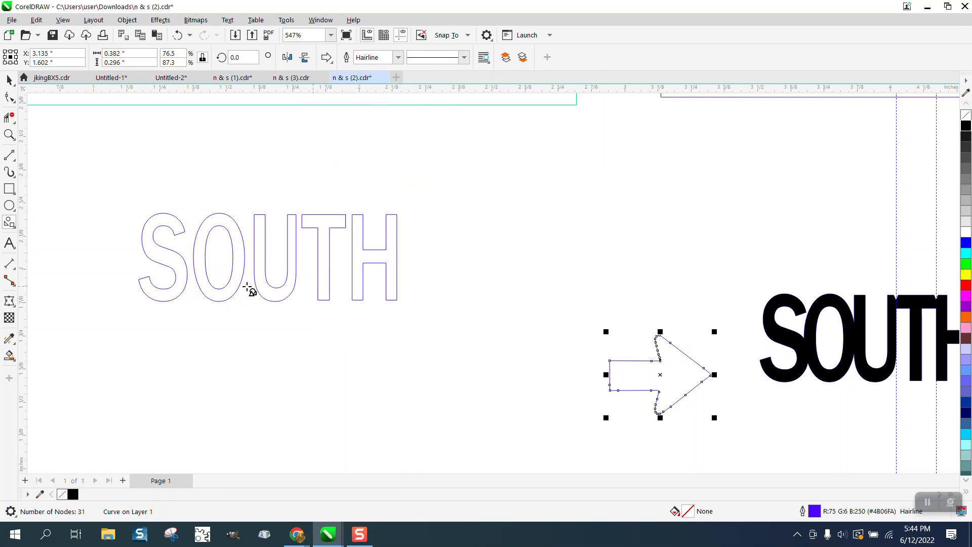
left_click_drag(167, 300, 566, 347)
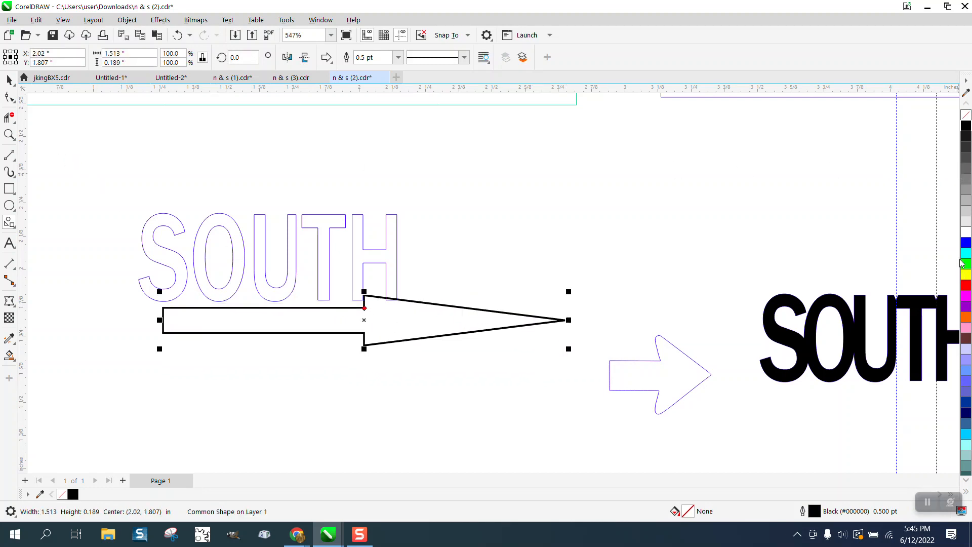
- Give the long arrow a red outline of Hairline width
right_click(966, 283)
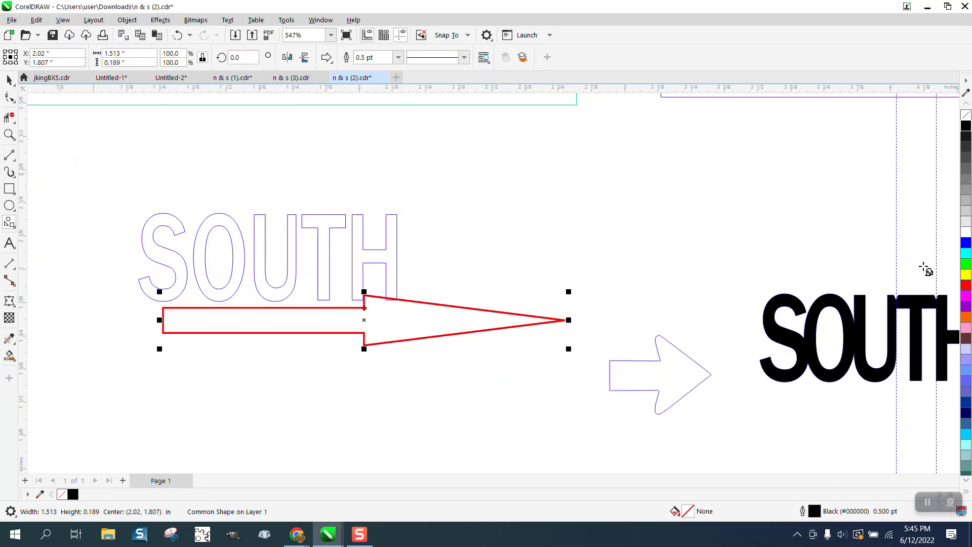
left_click(397, 59)
left_click(368, 78)
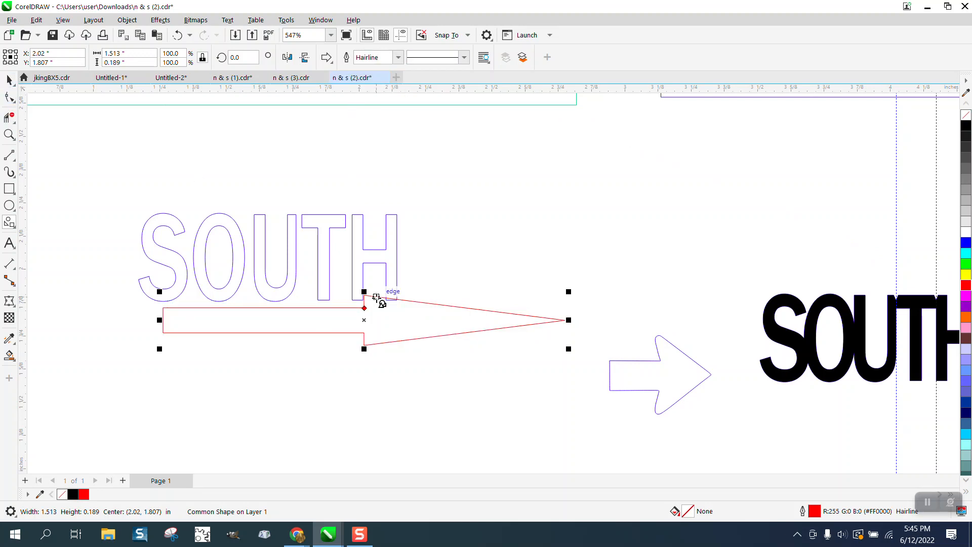
- Shorten the red arrow's head by reshaping it and move the arrow up against SOUTH's letter bottoms, centred at about X 1.947 in, Y 1.847 in
left_click(16, 104)
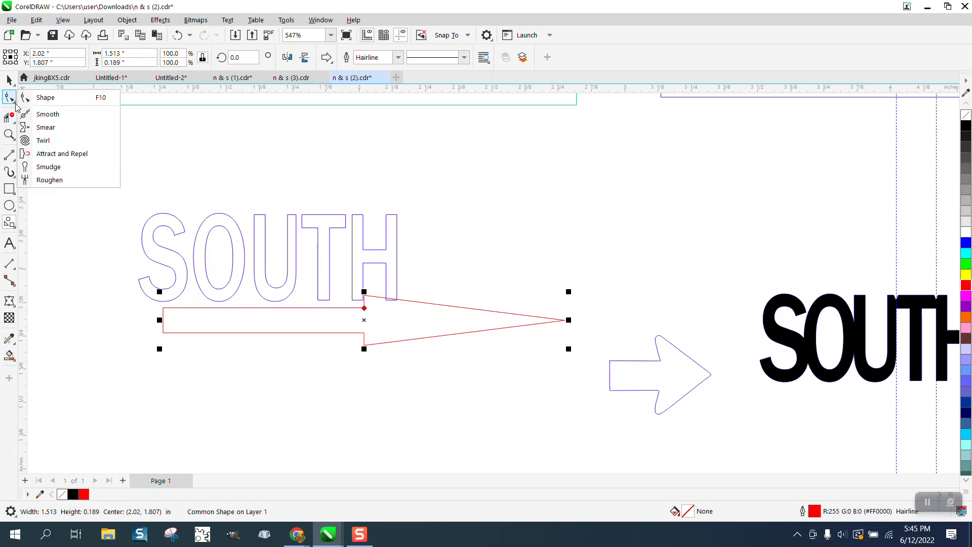
left_click(49, 96)
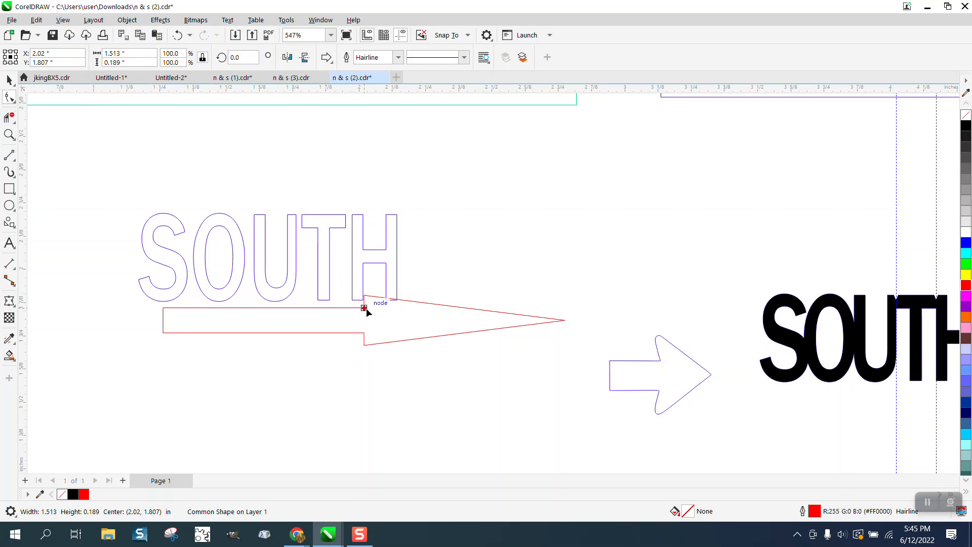
left_click_drag(366, 307, 454, 309)
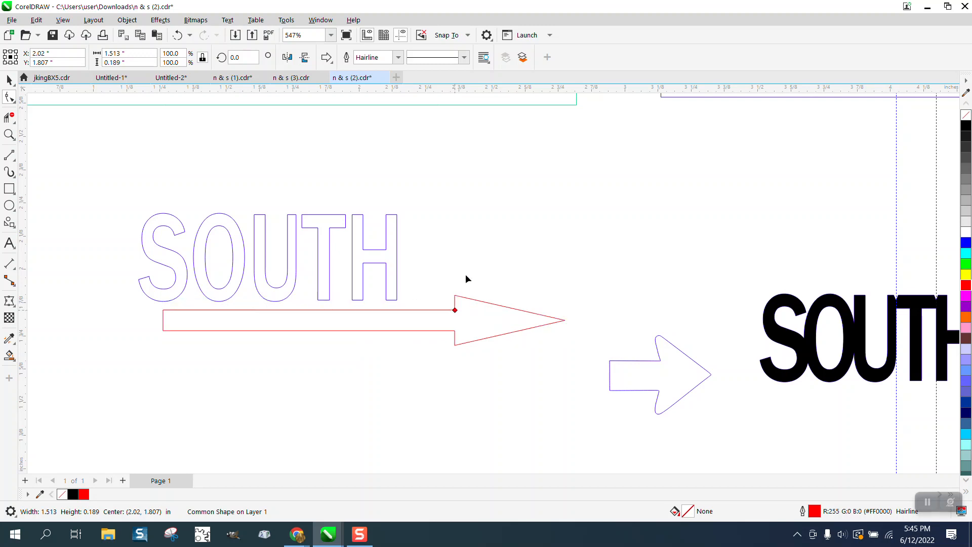
left_click(9, 80)
left_click_drag(429, 312, 409, 299)
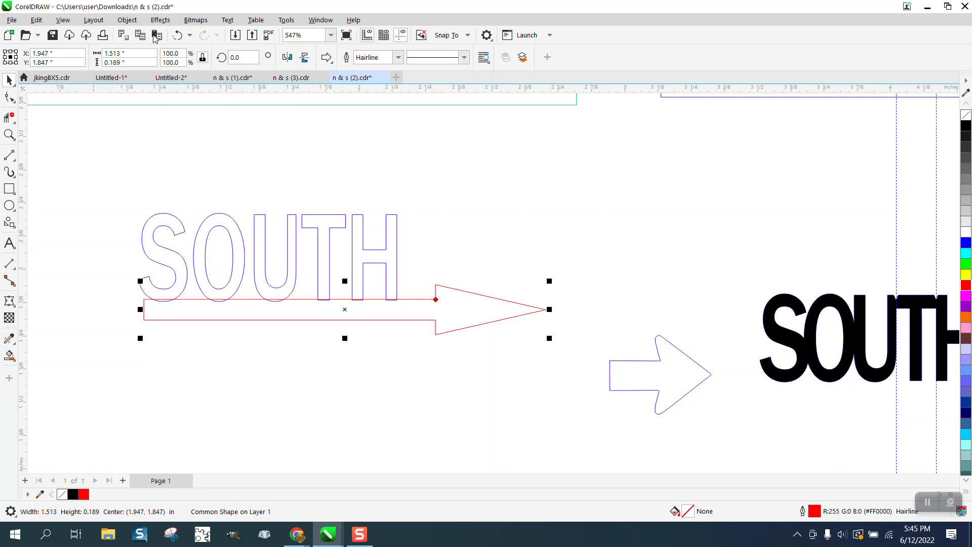
- Convert the red arrow to curves and weld it with the outlined SOUTH into one shape
left_click(127, 19)
left_click(173, 324)
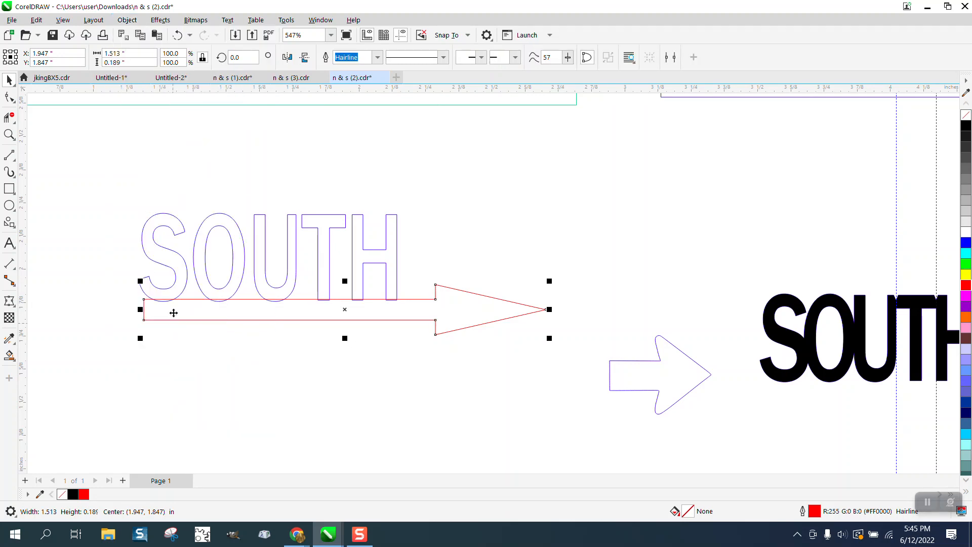
left_click_drag(109, 192, 552, 357)
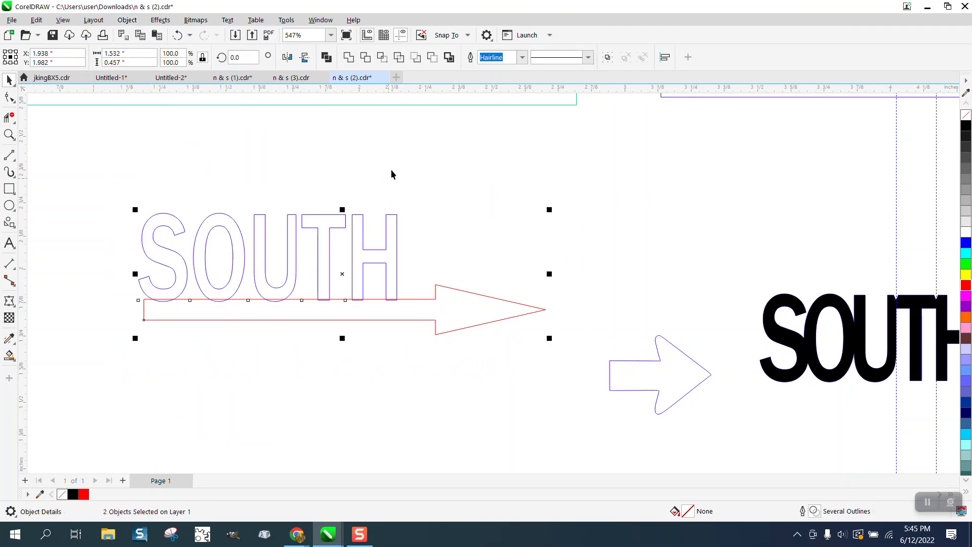
left_click(355, 62)
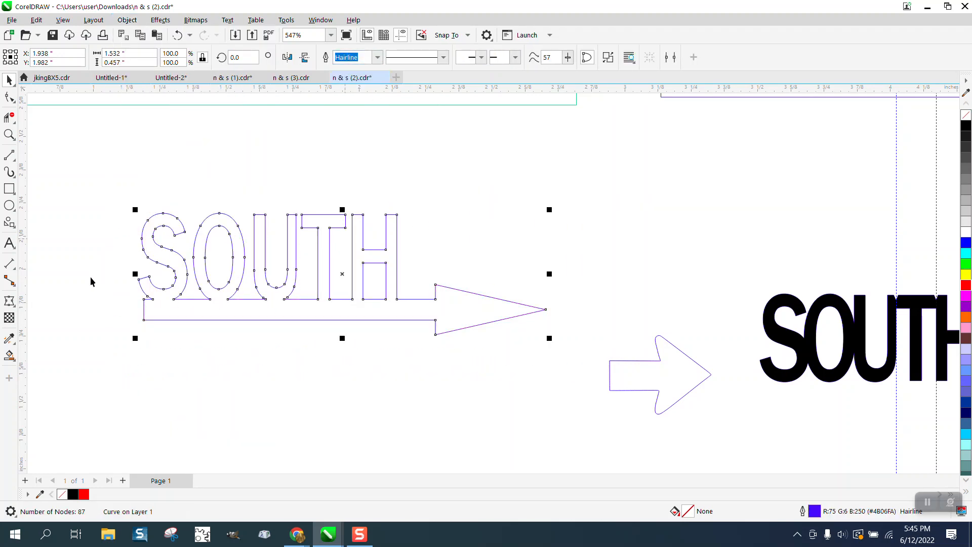
- Try a Smart Fill of solid black with no outline on the welded SOUTH-and-arrow shape, and undo it
left_click(9, 356)
left_click(206, 314)
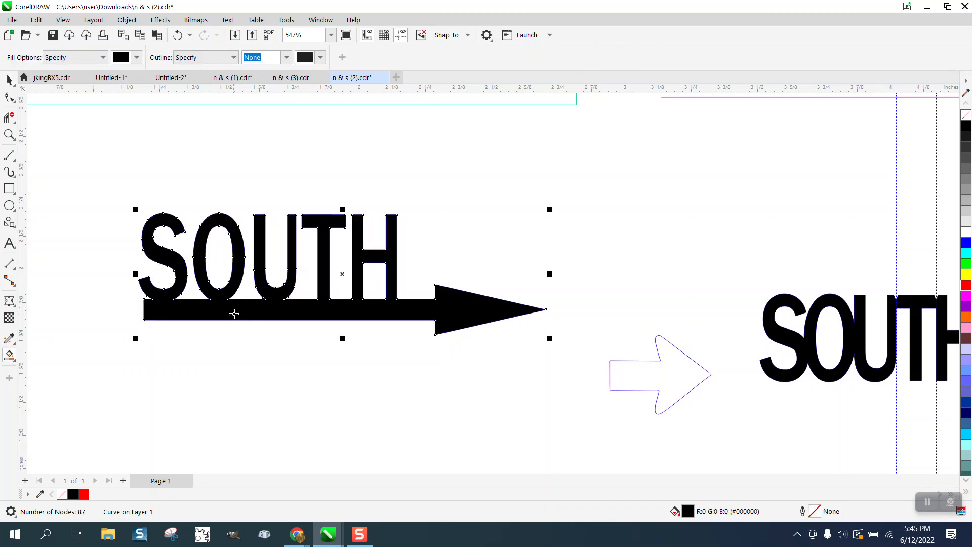
left_click(9, 80)
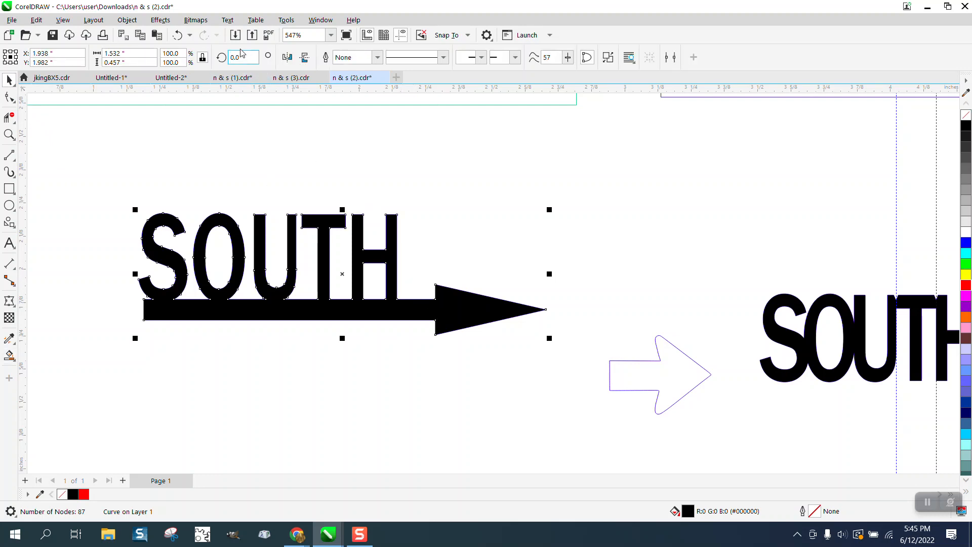
left_click(182, 35)
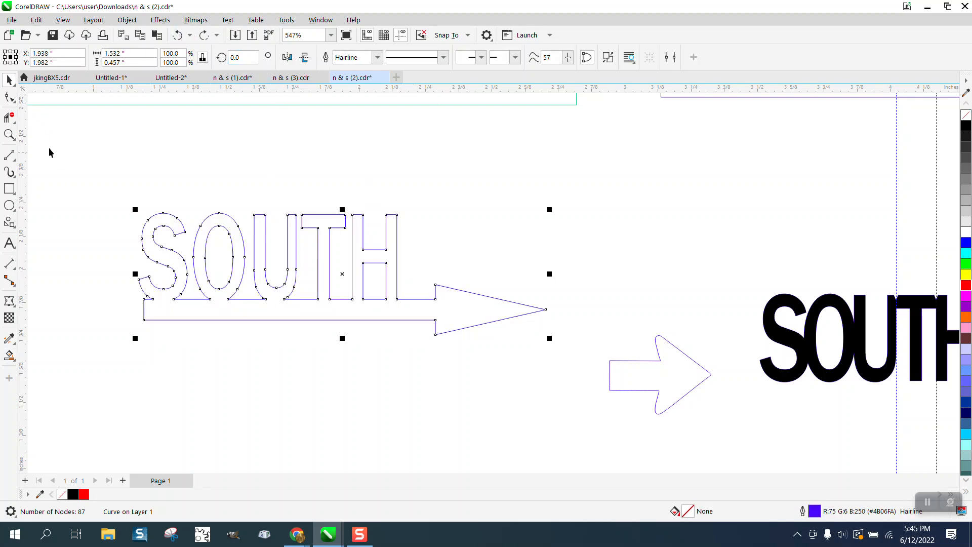
- Measure the thickness of the arrow's shaft just after the H with a dimension line, and delete the dimension
left_click(10, 134)
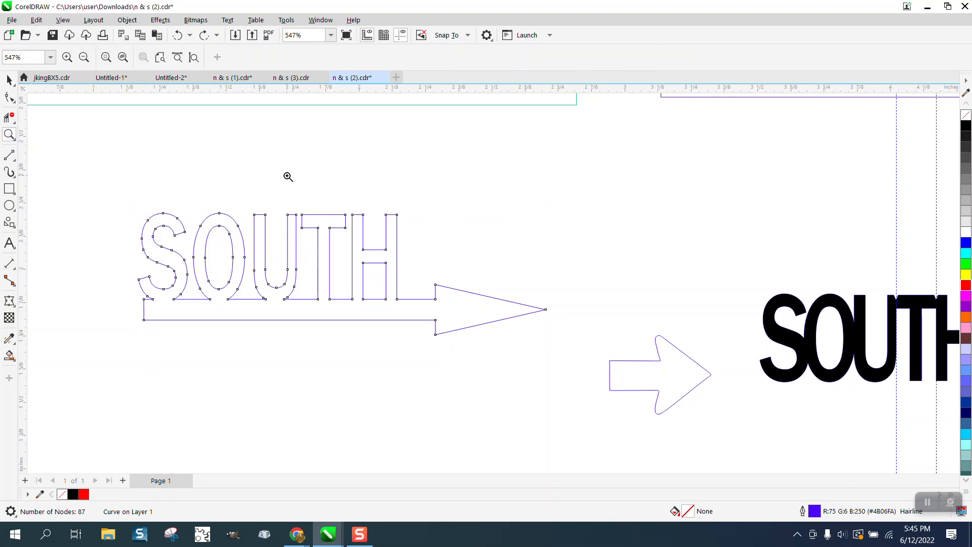
left_click_drag(287, 173, 585, 388)
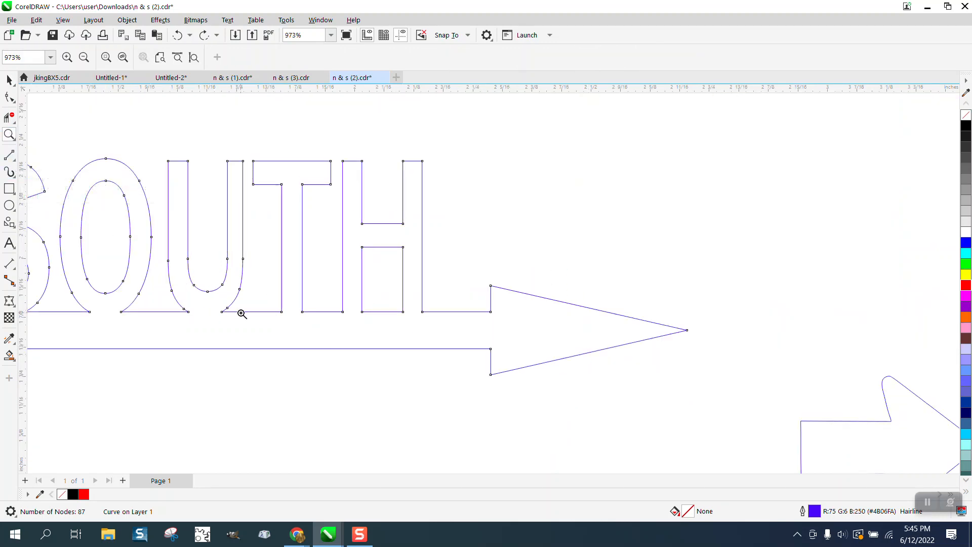
left_click(12, 263)
left_click(53, 263)
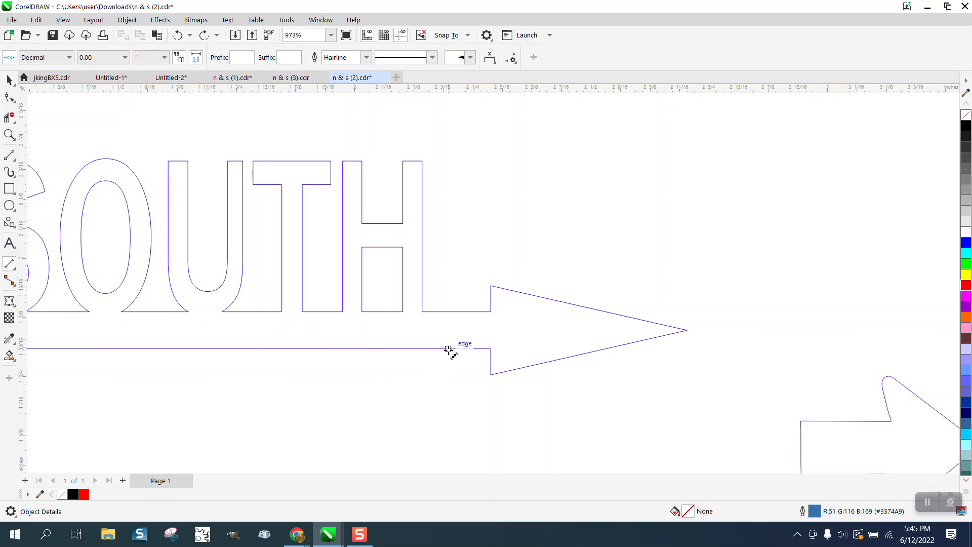
left_click_drag(448, 348, 448, 314)
left_click(448, 314)
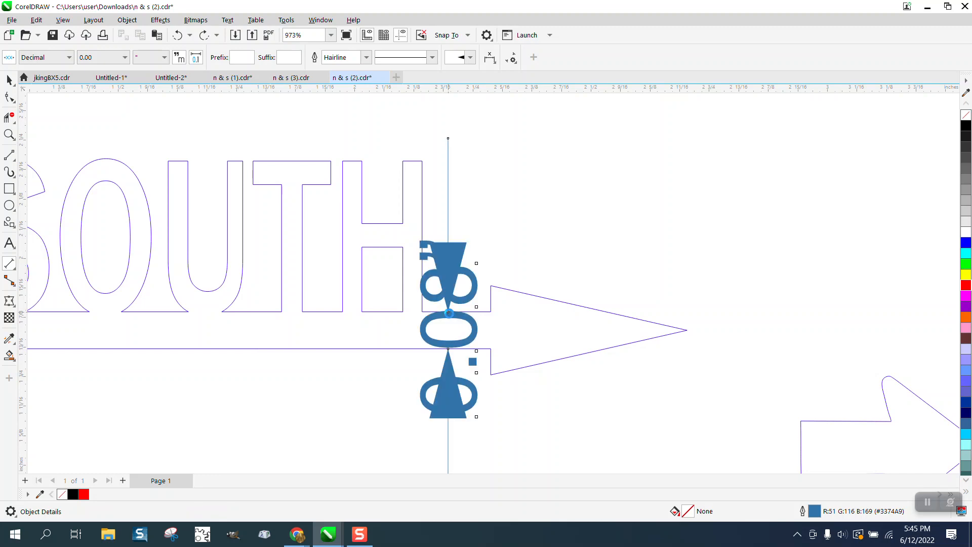
key("Delete")
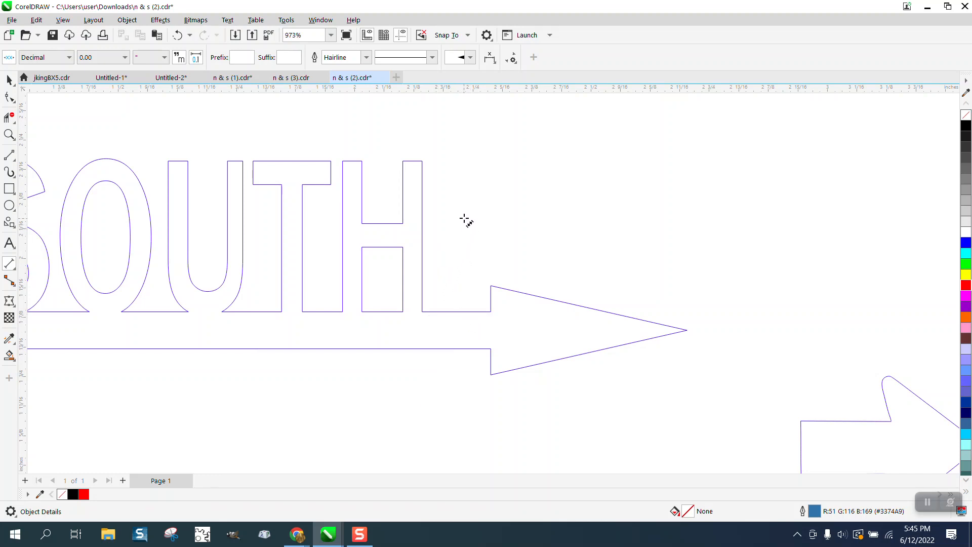
left_click_drag(459, 166, 481, 238)
left_click(476, 234)
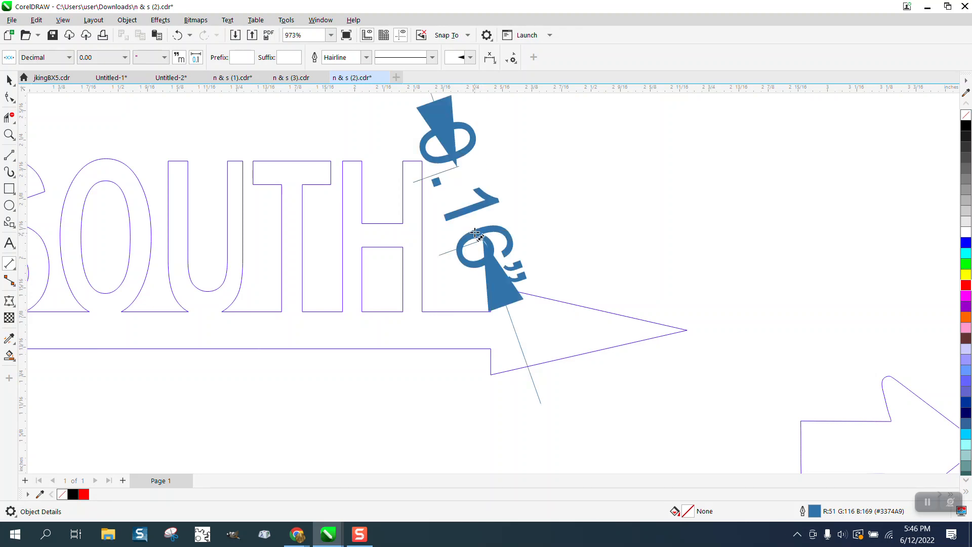
left_click(9, 79)
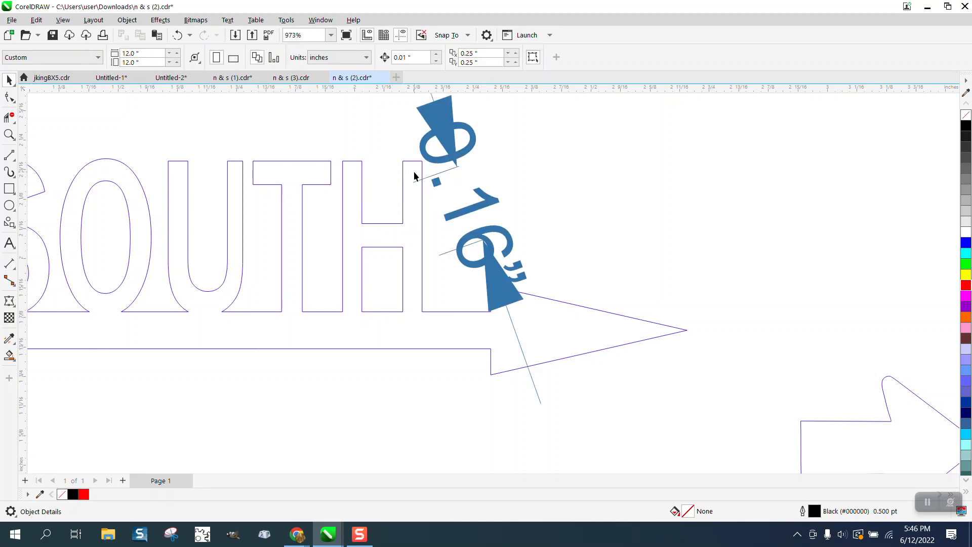
left_click(482, 213)
key("Delete")
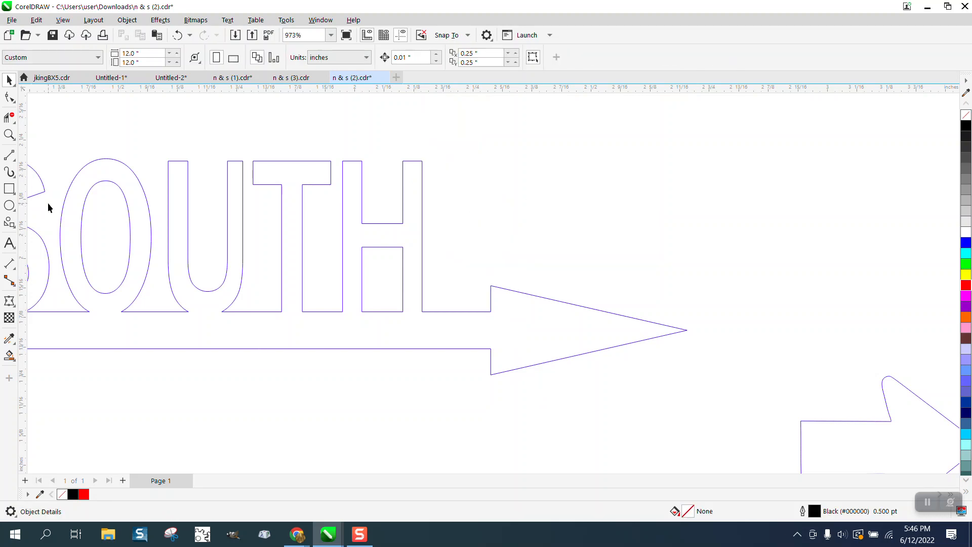
- Draw a rectangle in the space after the H, scale it proportionally to 0.08 in wide, and give it a Hairline outline
left_click(9, 188)
left_click_drag(446, 162, 498, 256)
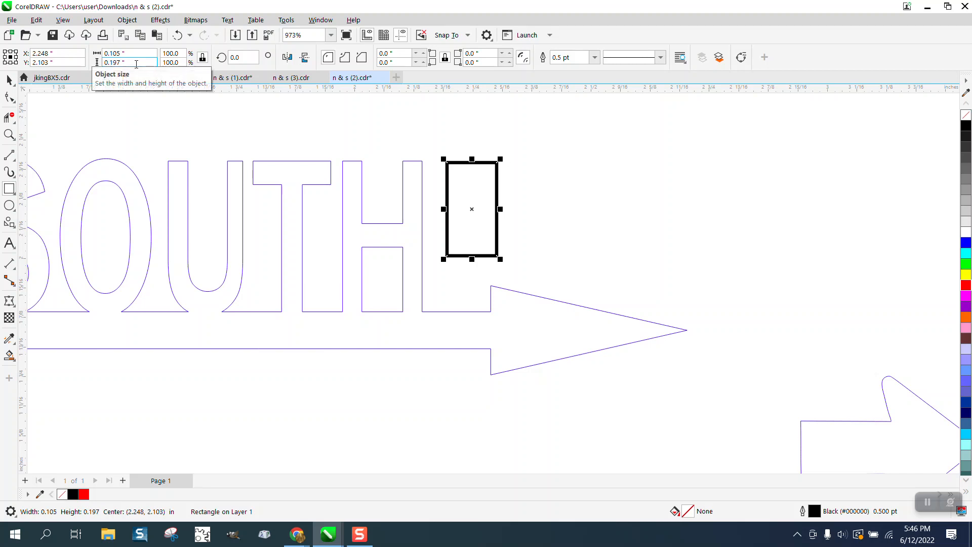
left_click(104, 63)
left_click(144, 53)
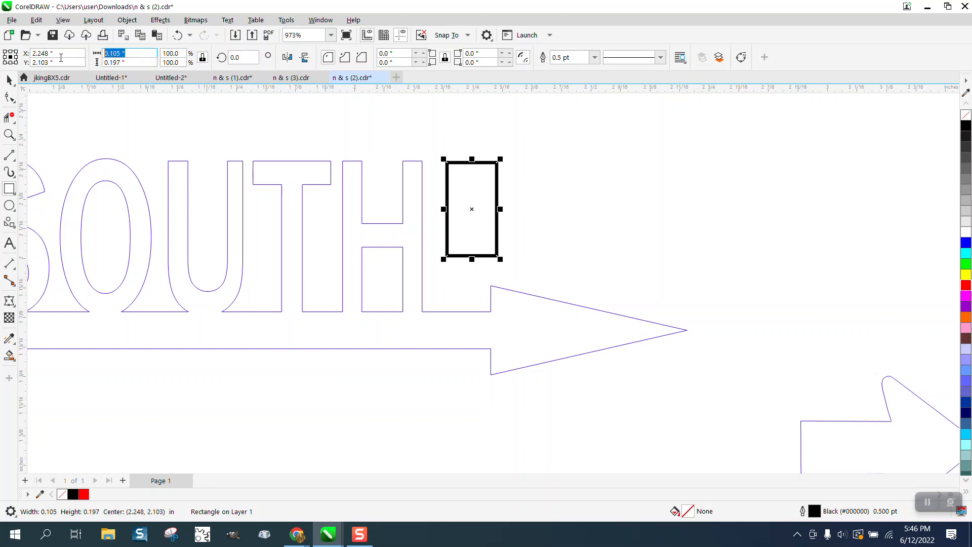
type(".08")
key("Return")
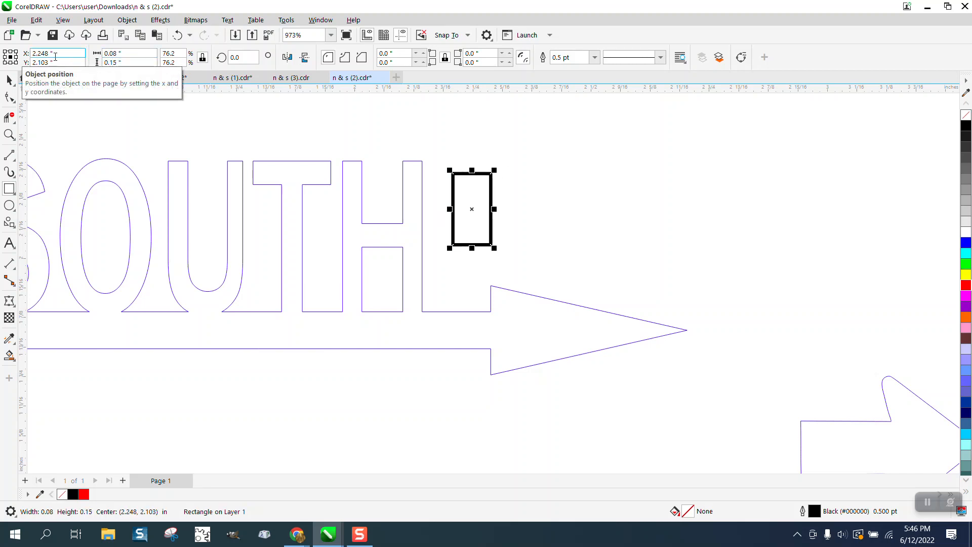
left_click(594, 58)
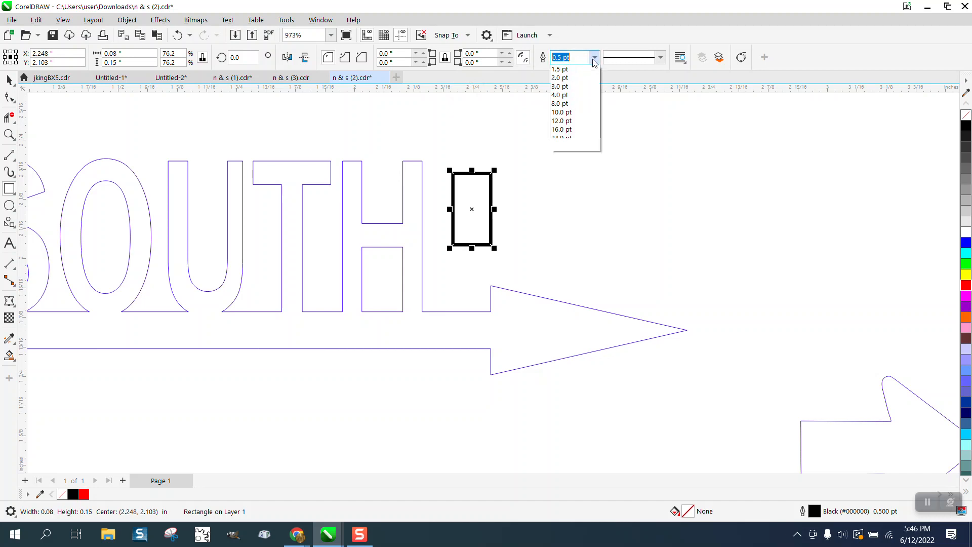
left_click(562, 78)
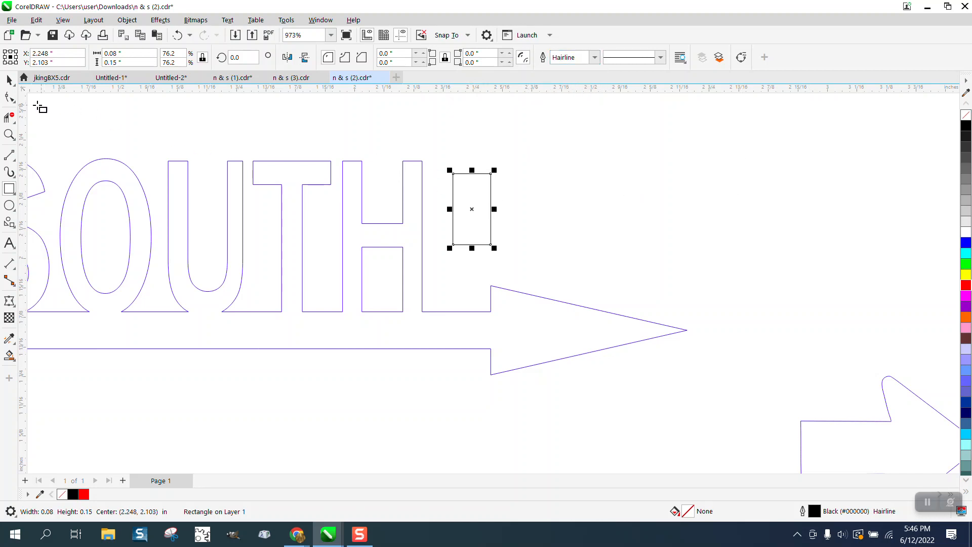
- Stand the rectangle on the arrow's shaft just after the H and stretch it upward to about 0.212 in high
left_click(9, 81)
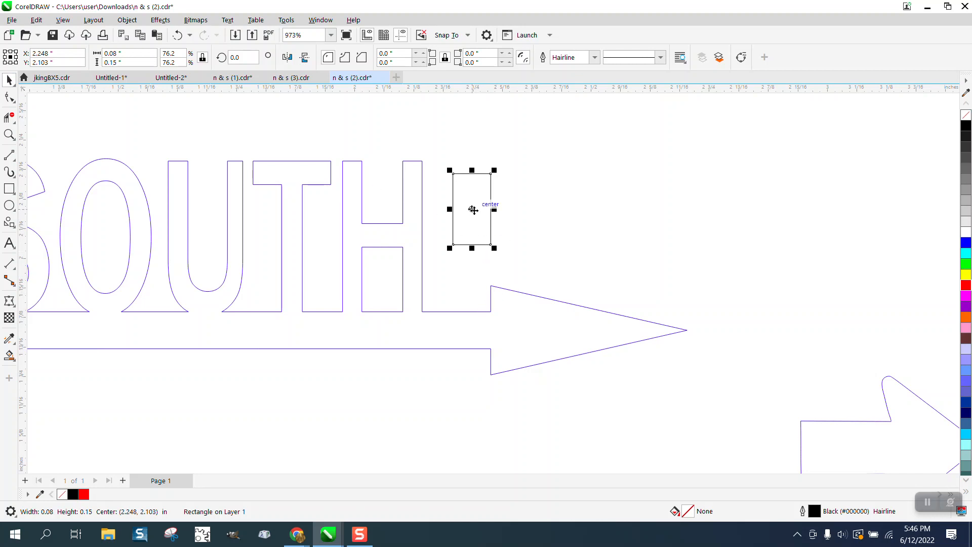
left_click_drag(474, 213, 461, 277)
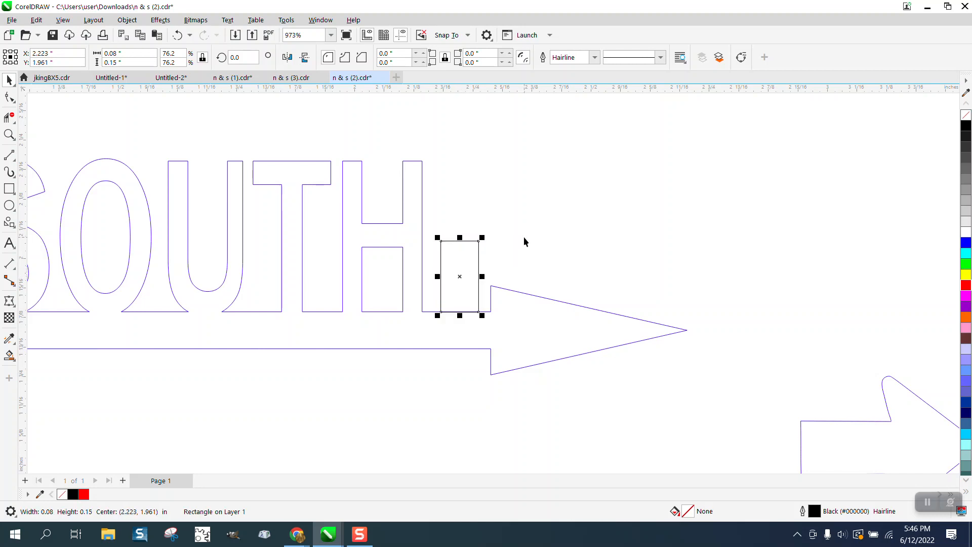
left_click_drag(460, 237, 460, 211)
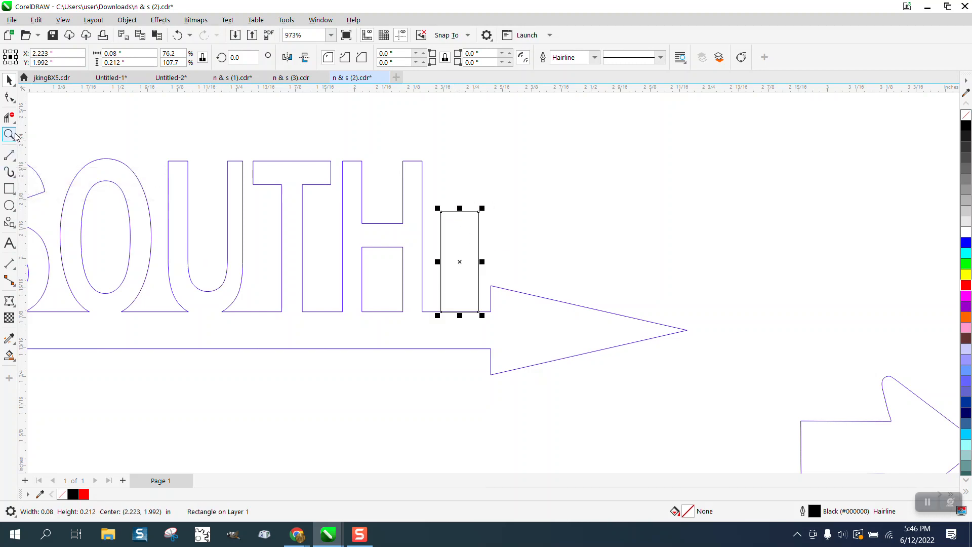
- Draw a vertical 2-point line about 0.078 in long across the arrow's shaft below the rectangle's outer edge, with a Hairline outline
left_click(15, 163)
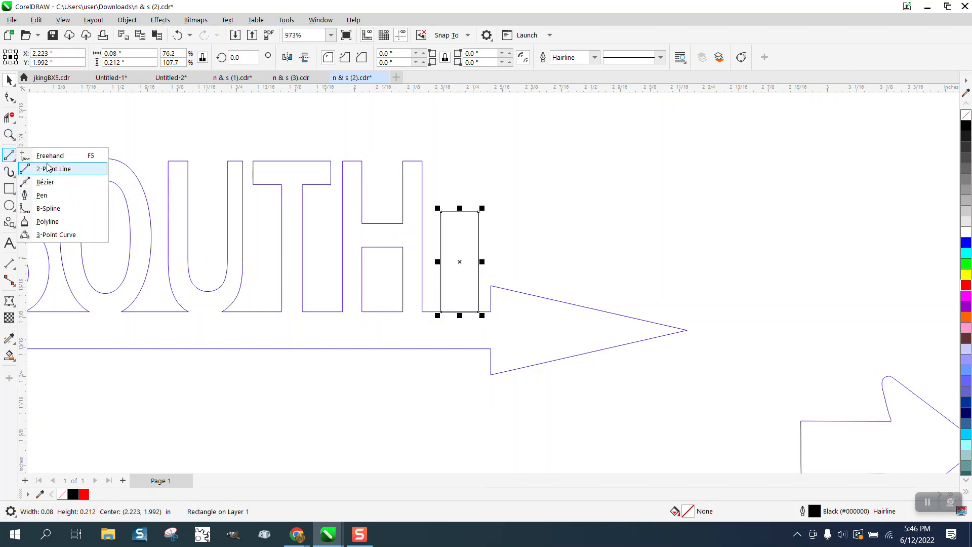
left_click(48, 167)
left_click_drag(478, 312, 479, 350)
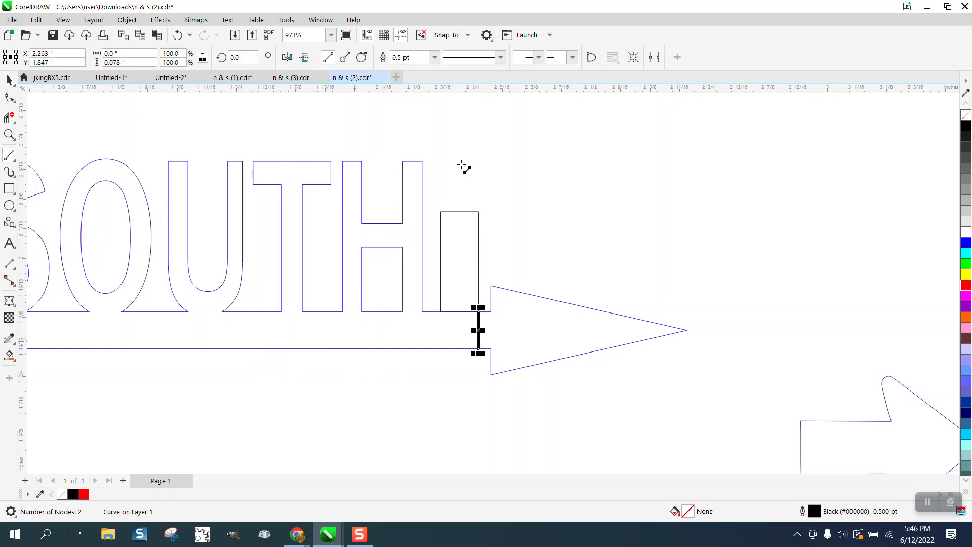
left_click(436, 58)
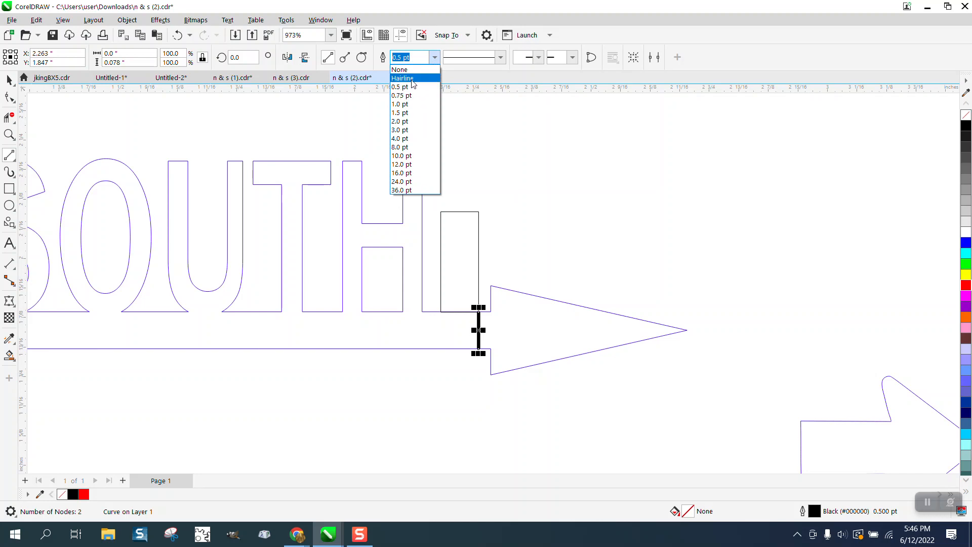
left_click(402, 70)
key("space")
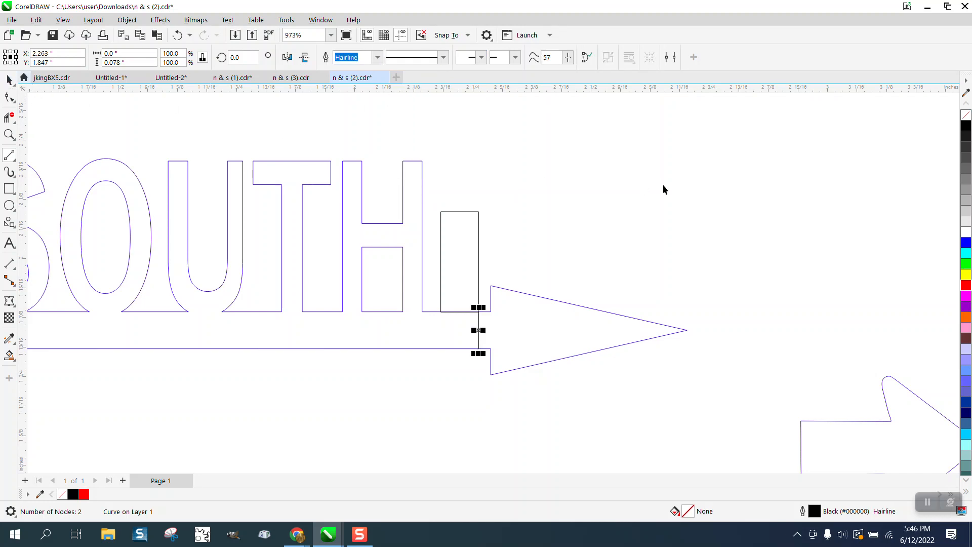
- Change the document's default outline width for graphic objects to Hairline
left_click(658, 183)
double_click(817, 509)
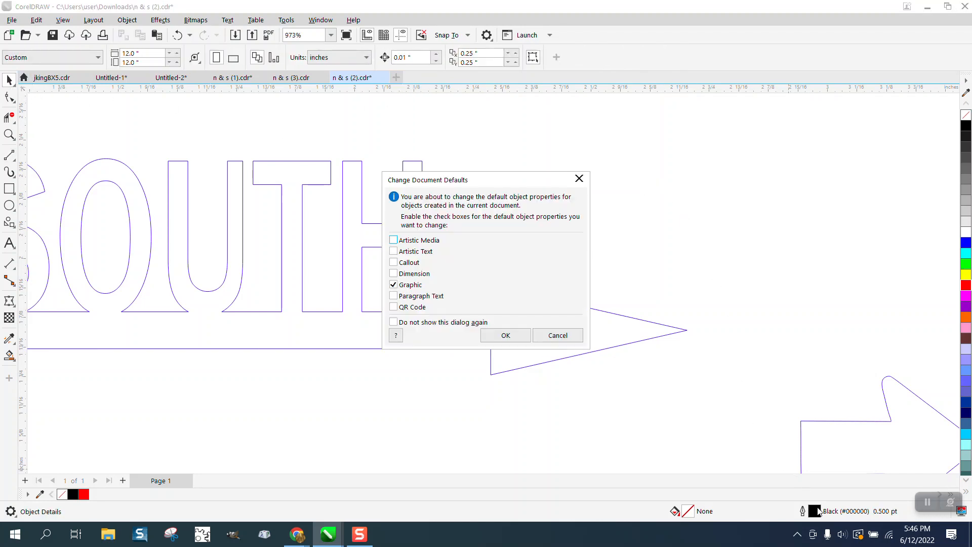
left_click(522, 336)
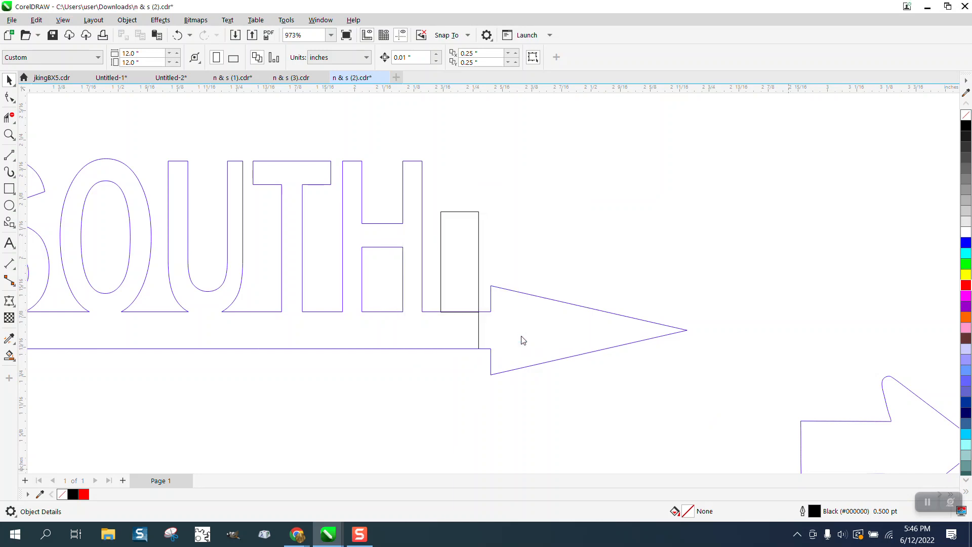
left_click(405, 225)
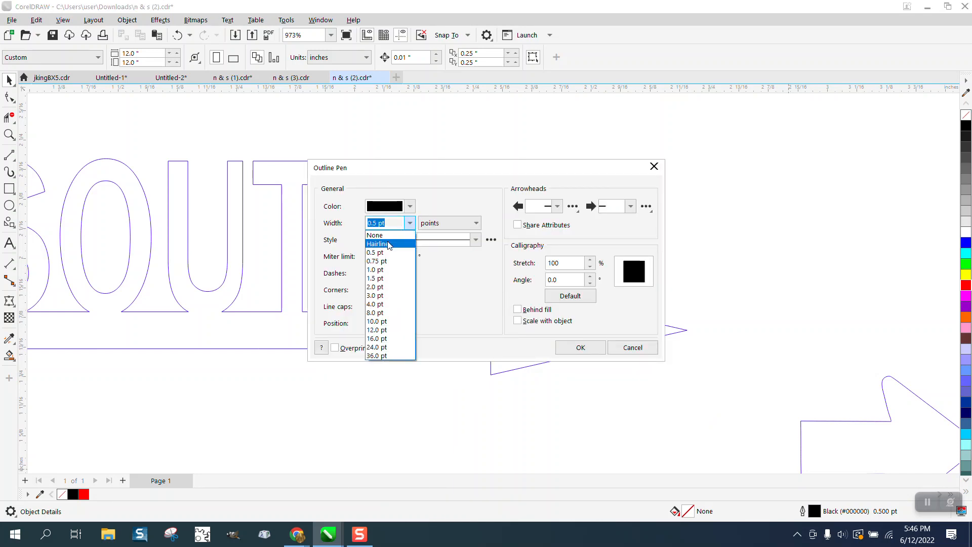
left_click(391, 245)
left_click(580, 348)
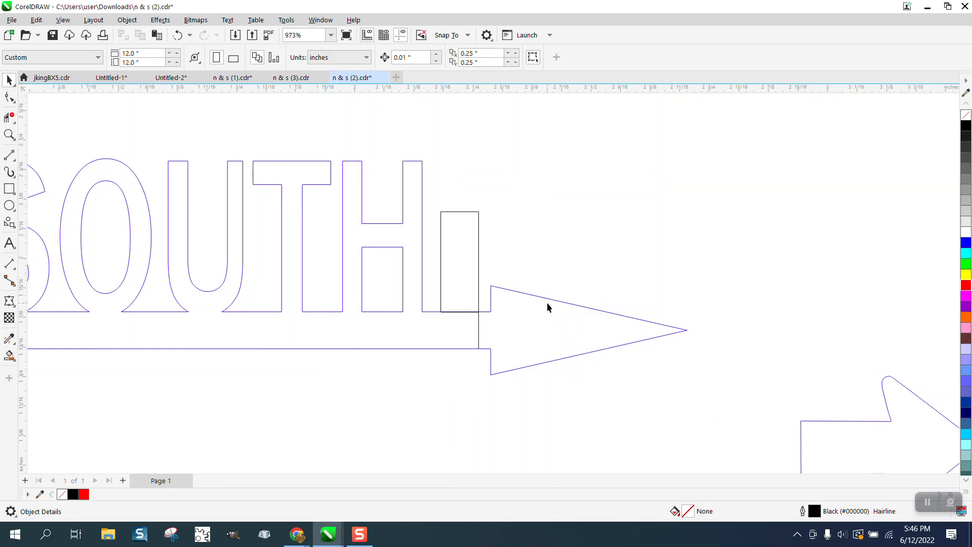
- Smart Fill the arrowhead beyond the dividing line with solid black, and move the filled copy up and away from the original
left_click(9, 355)
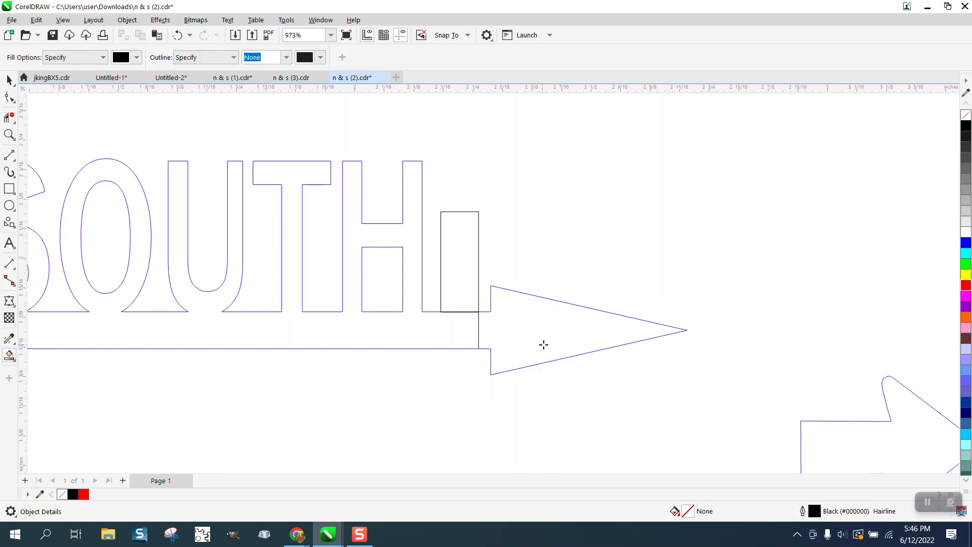
left_click(551, 340)
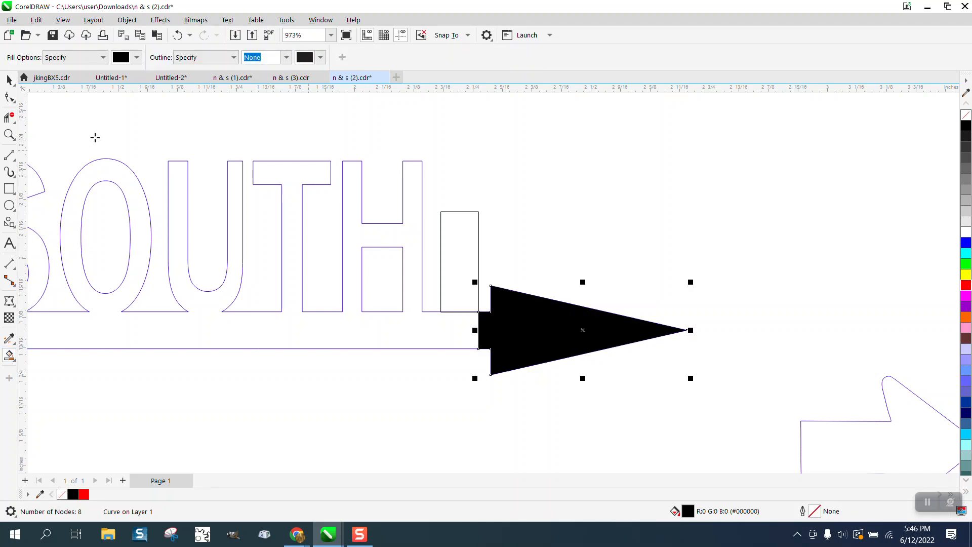
left_click(10, 80)
left_click_drag(560, 326, 604, 264)
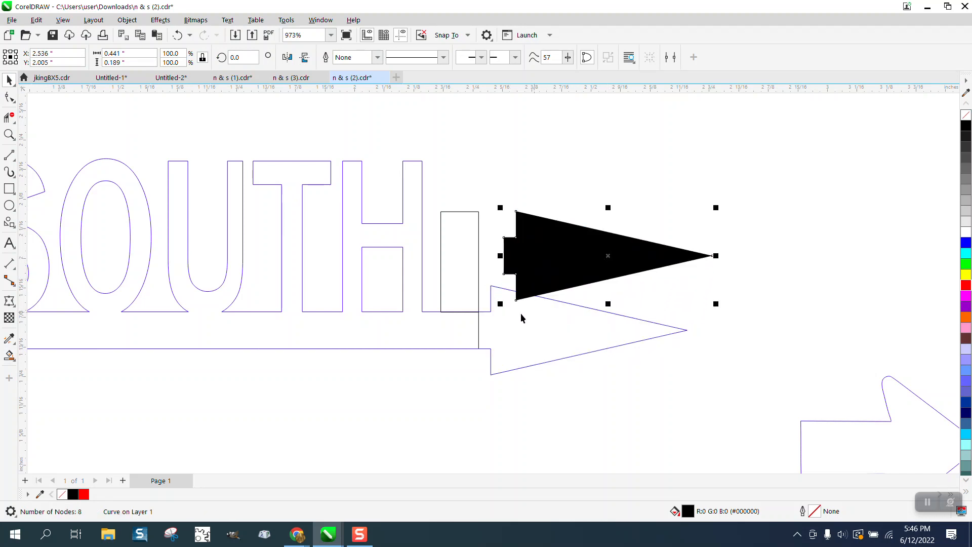
- Delete the original arrowhead's line segments and the segments separating the upright rectangle from the shaft
left_click(9, 117)
left_click_drag(509, 365, 509, 366)
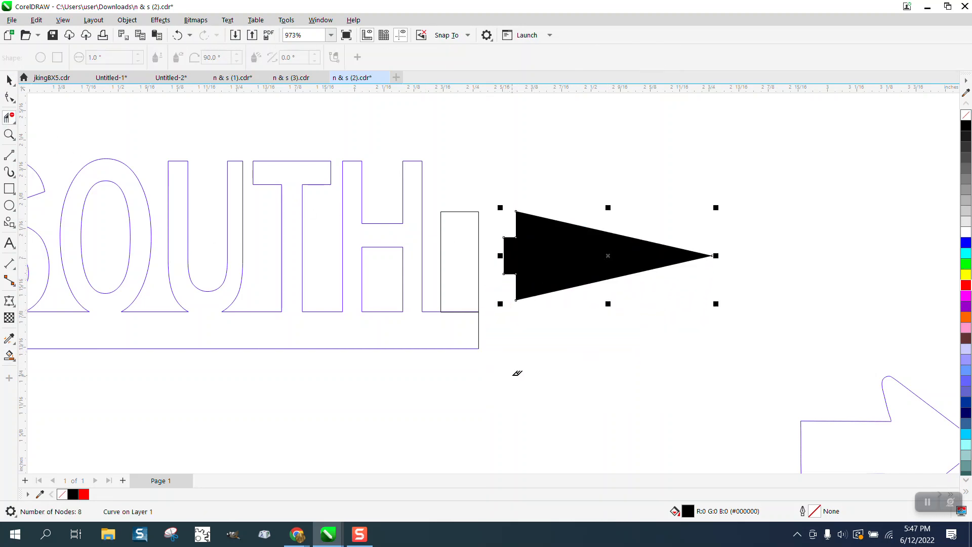
left_click_drag(462, 304, 466, 323)
- Give the arrowhead copy no fill and a black outline, and delete the leftover line fragment inside it
left_click(9, 80)
left_click(966, 115)
right_click(966, 125)
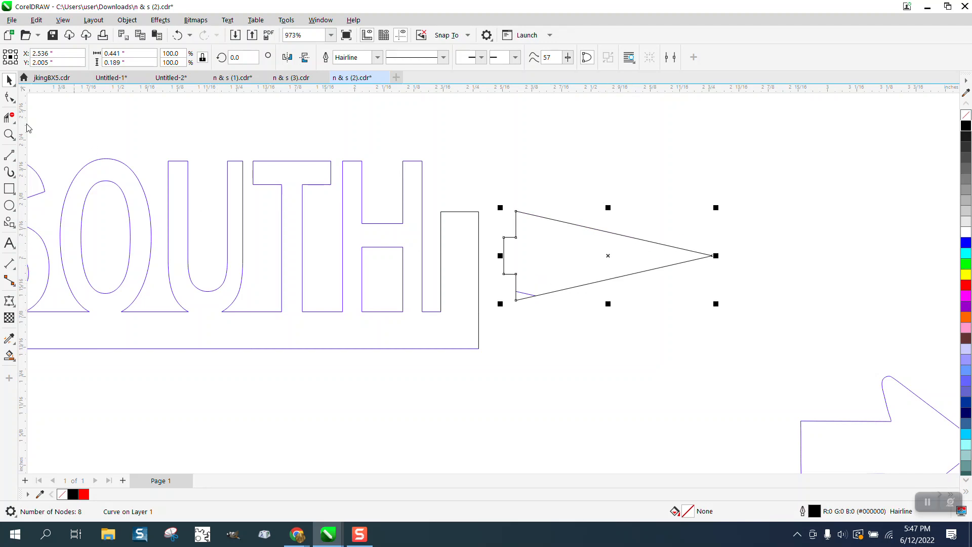
left_click(9, 117)
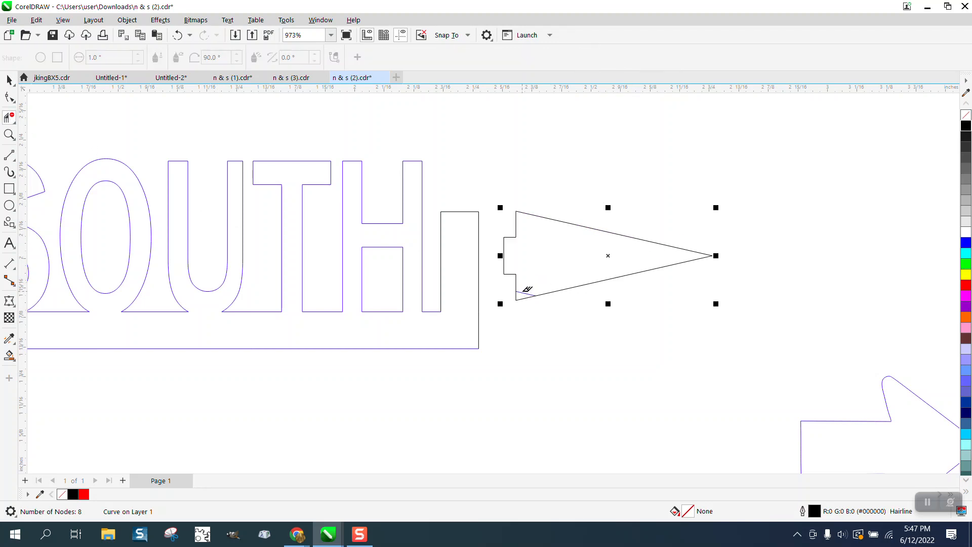
left_click(527, 290)
left_click(9, 80)
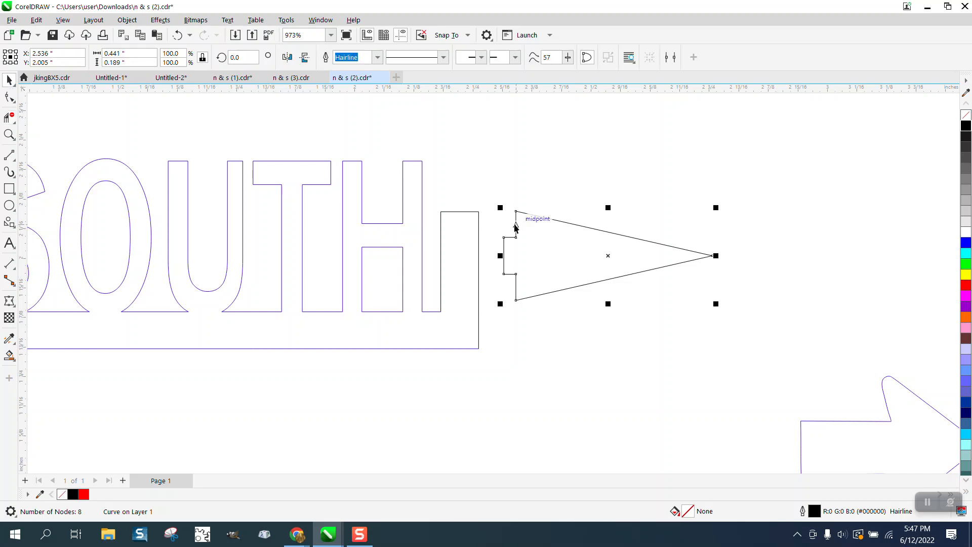
- Move the arrowhead so its stub overlaps the upright rectangle, and lower the rectangle's top edge to line up with the stub's top
left_click_drag(607, 256, 579, 241)
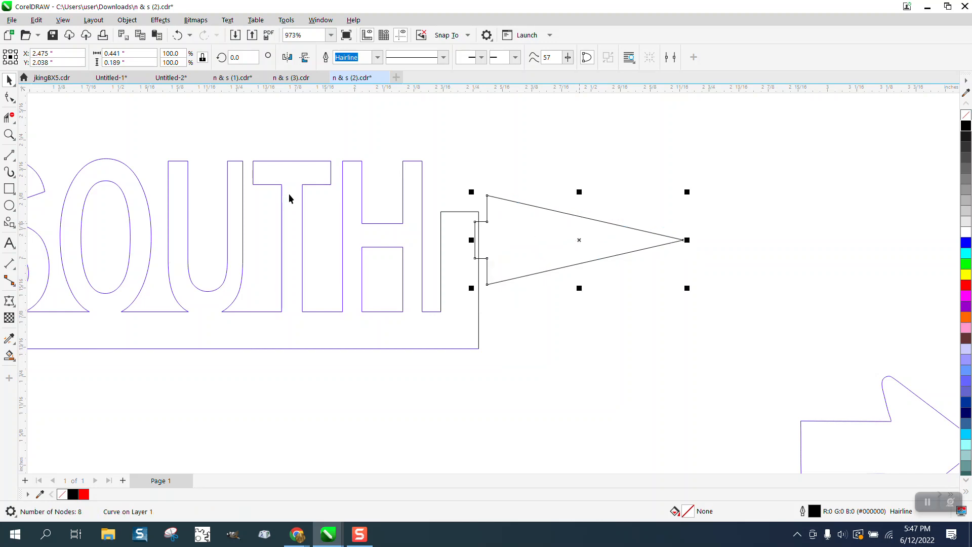
left_click(9, 134)
left_click_drag(416, 172, 564, 269)
left_click(13, 103)
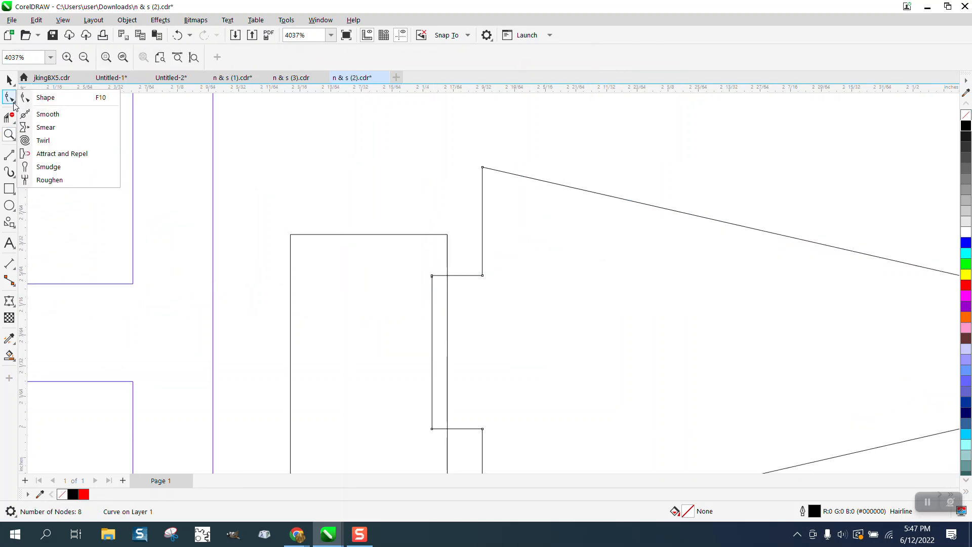
left_click(41, 105)
left_click(385, 234)
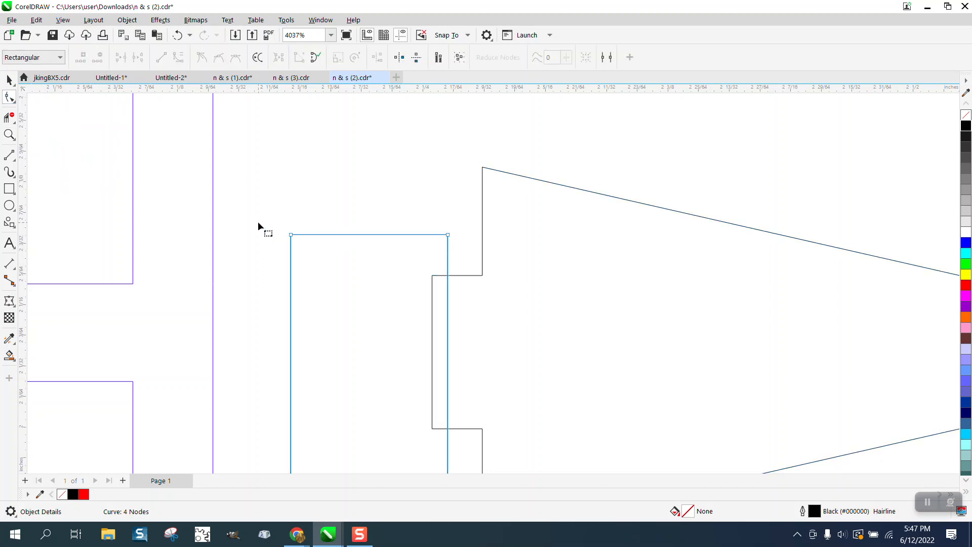
left_click_drag(446, 254, 450, 278)
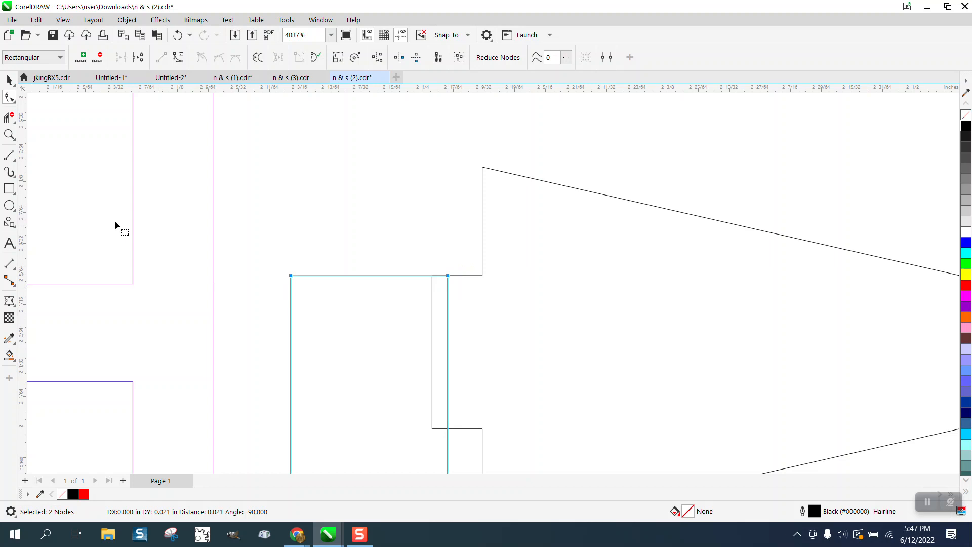
- Delete the overlapping segments between the upright rectangle and the arrowhead's stub to open the joint
left_click(9, 117)
scroll(410, 301, "down", 2)
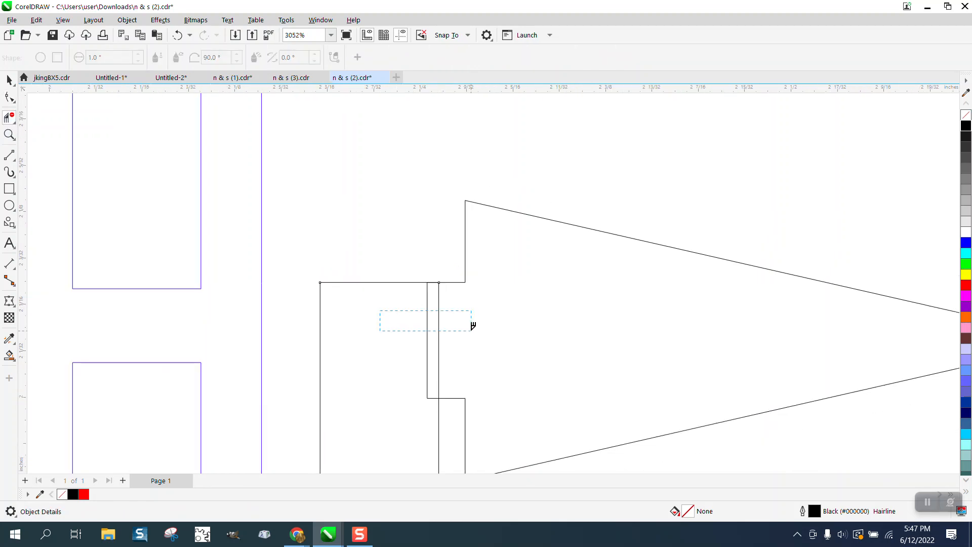
scroll(436, 304, "down", 5)
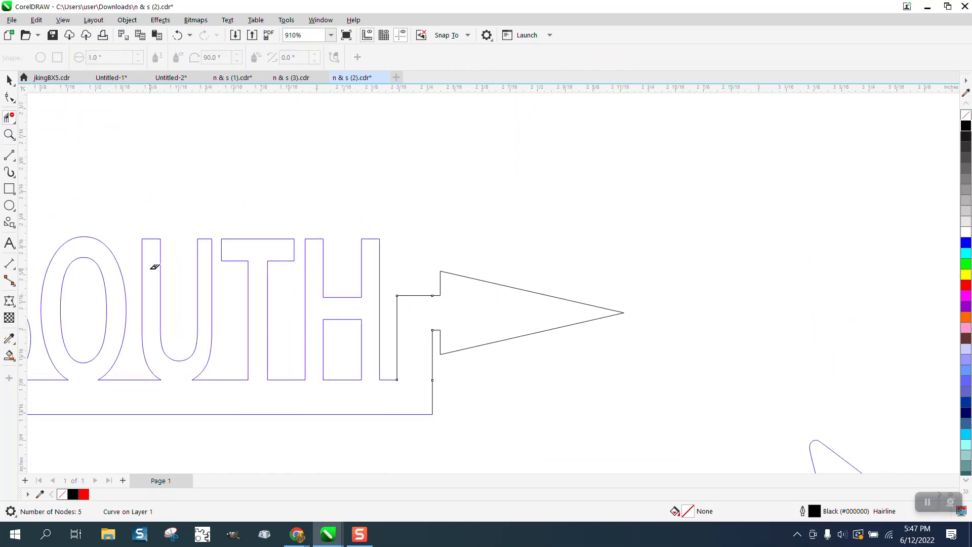
- Try a Smart Fill of solid black on the joined SOUTH and bent-arrow shape, check the arrowhead joint, and undo the fill
left_click(10, 355)
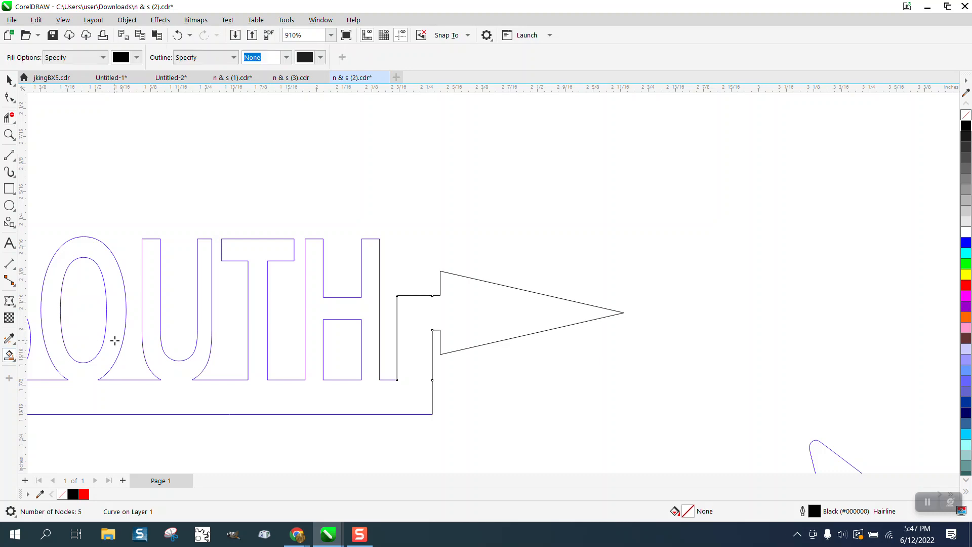
left_click(114, 341)
scroll(398, 285, "down", 2)
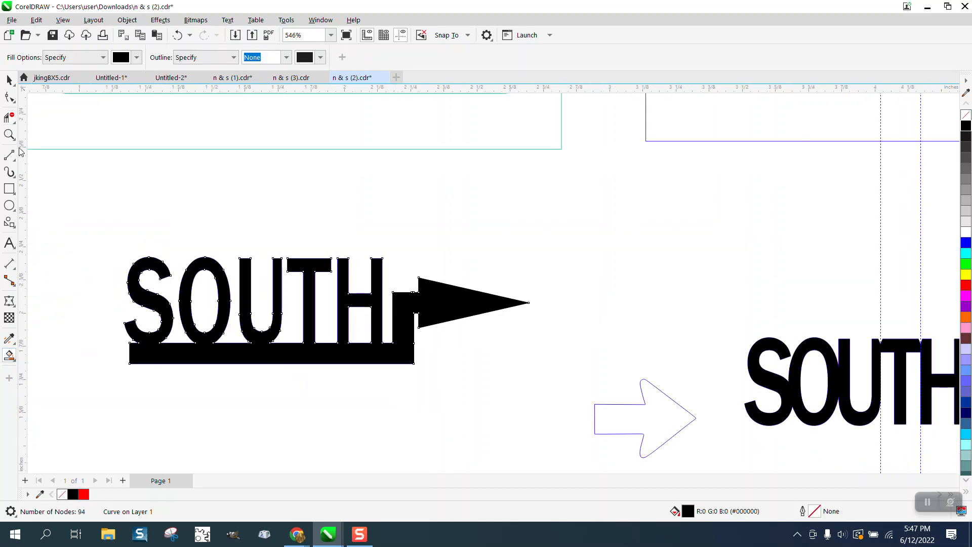
left_click(9, 135)
left_click_drag(397, 263, 568, 358)
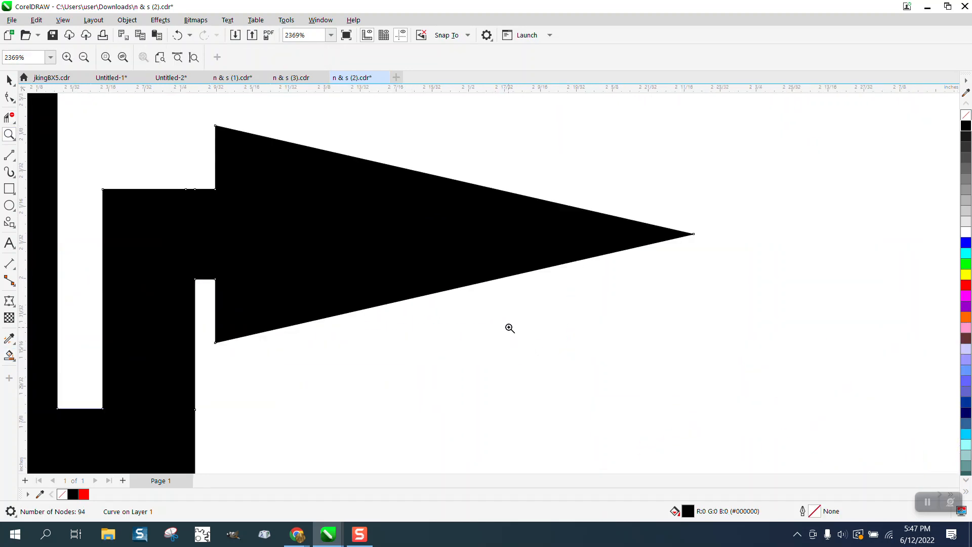
scroll(510, 328, "down", 1)
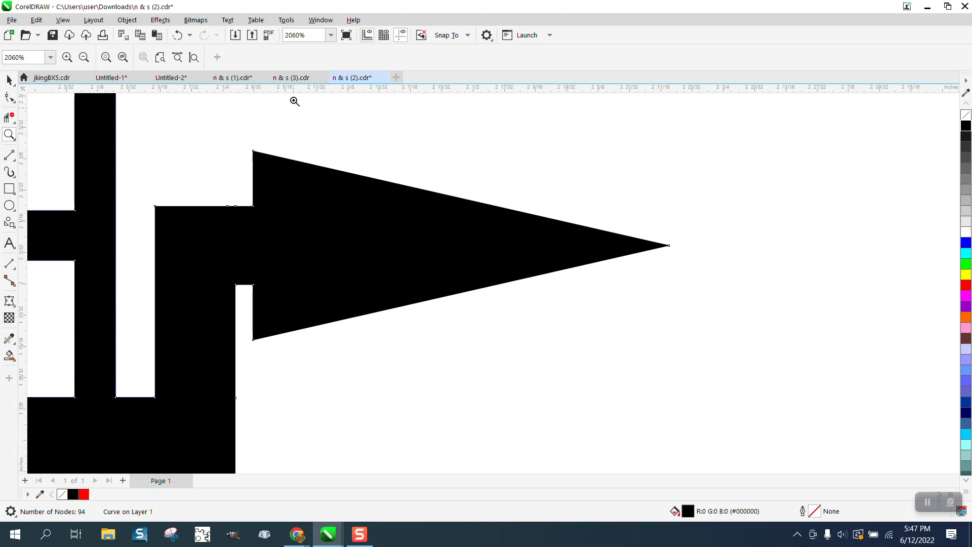
left_click(178, 36)
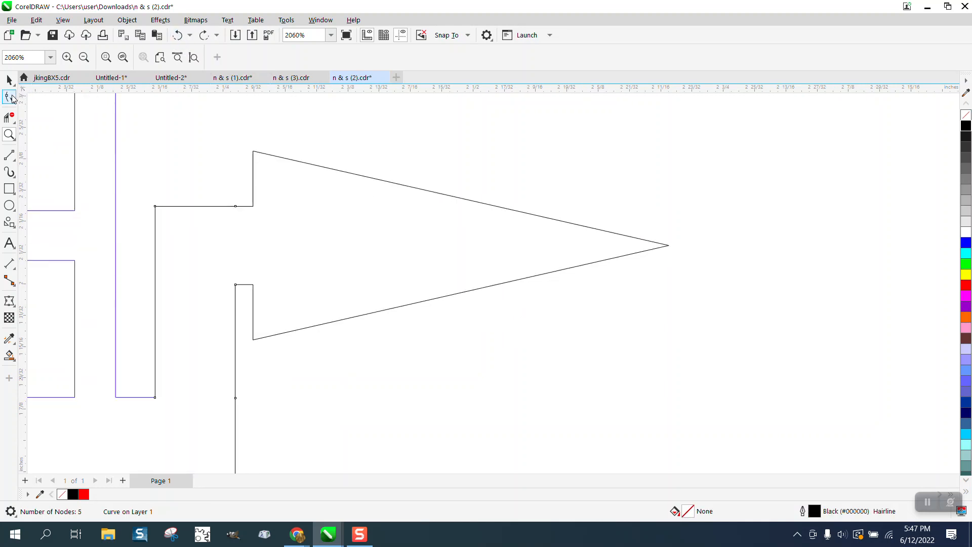
- Lengthen the arrowhead's neck by moving the arrowhead's five nodes horizontally away from the upright, leaving the two open end nodes in place
left_click(11, 96)
left_click(259, 152)
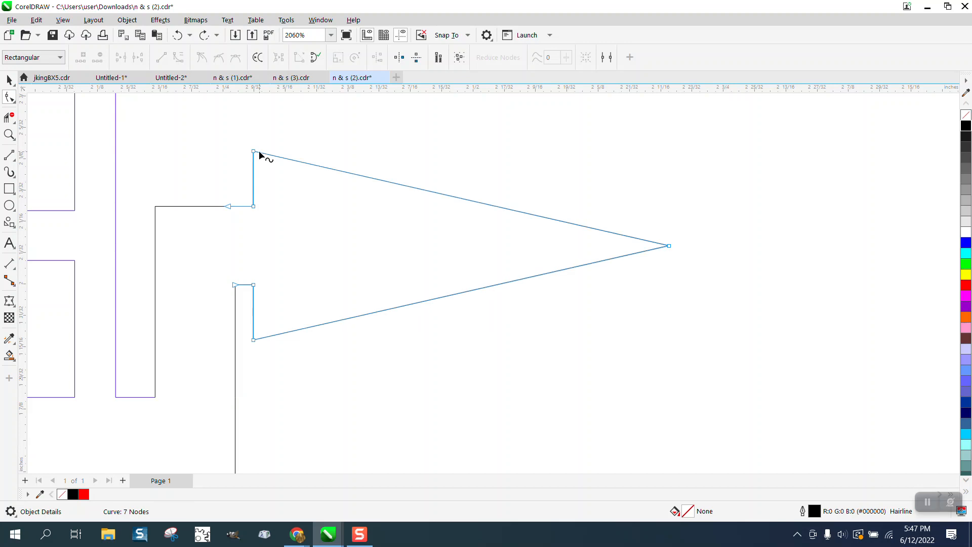
left_click_drag(243, 135, 242, 290)
left_click_drag(331, 351, 687, 361)
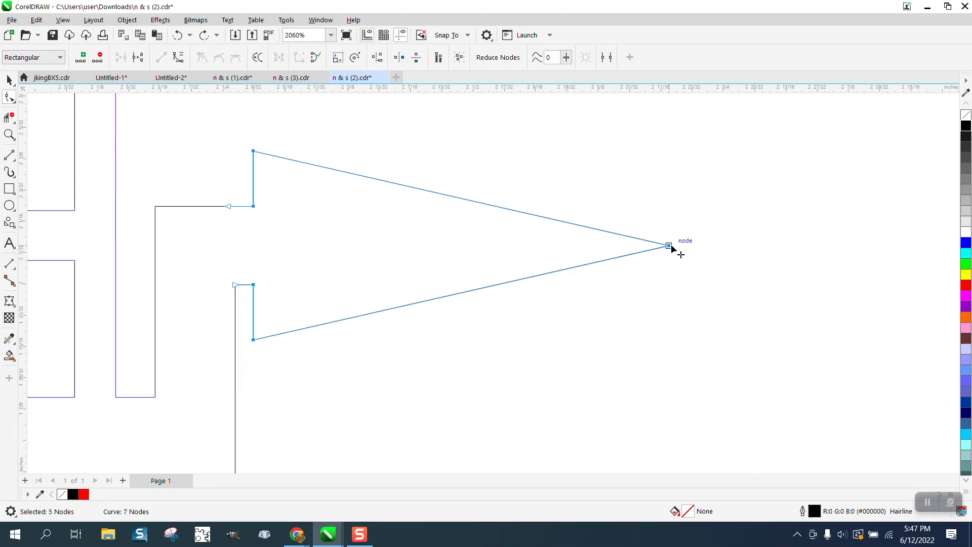
left_click_drag(671, 246, 714, 248)
scroll(663, 247, "down", 2)
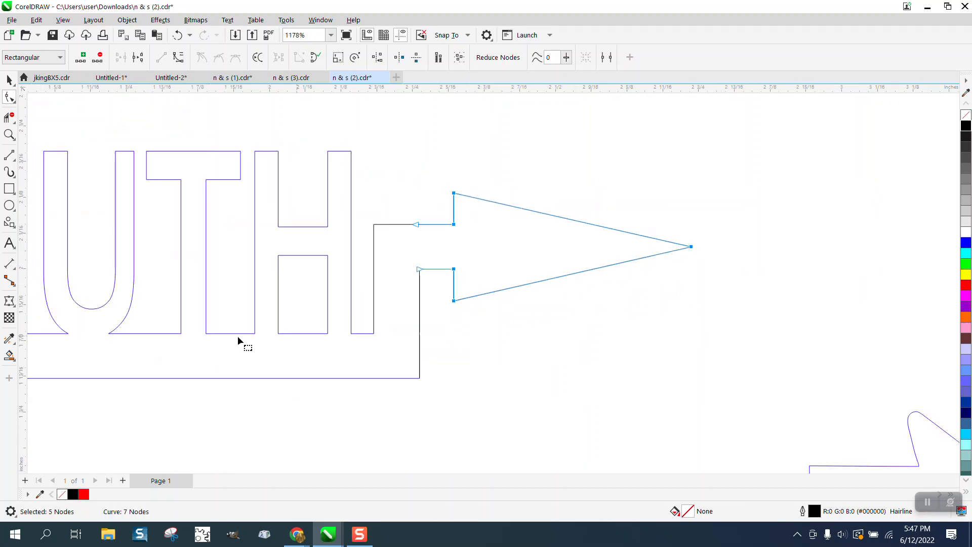
- Smart Fill the joined SOUTH lettering, underline and bent arrow with solid black and no outline, and review the whole piece
left_click(9, 355)
left_click(200, 349)
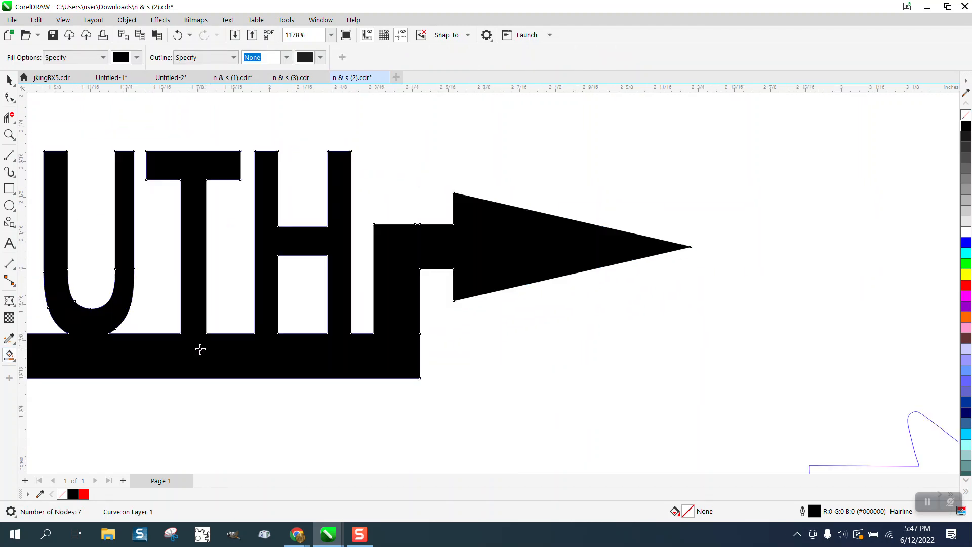
left_click(7, 79)
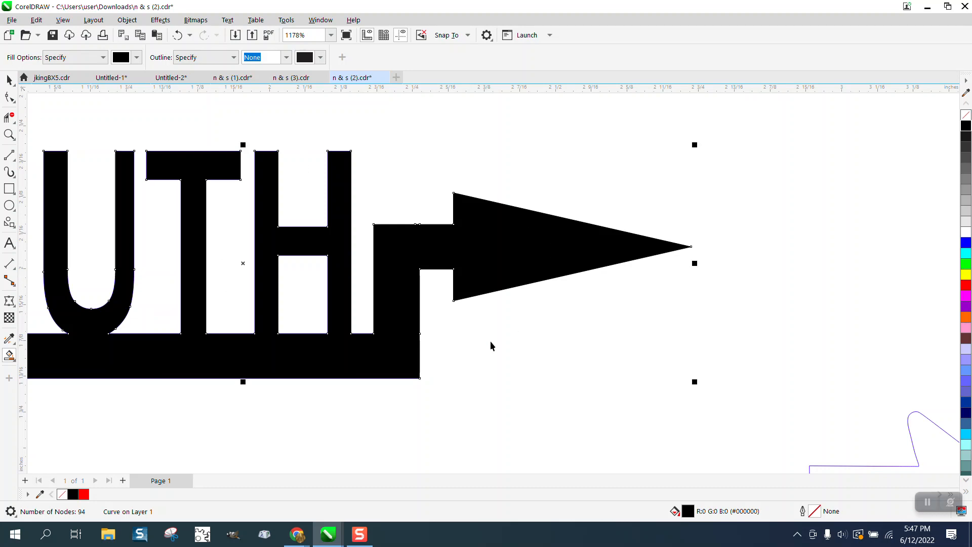
scroll(402, 345, "down", 3)
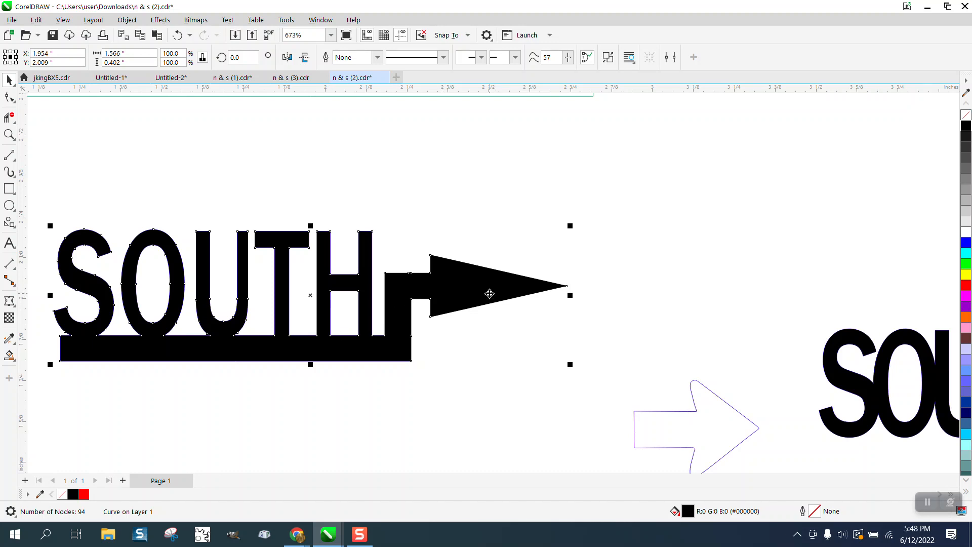
scroll(489, 294, "down", 10)
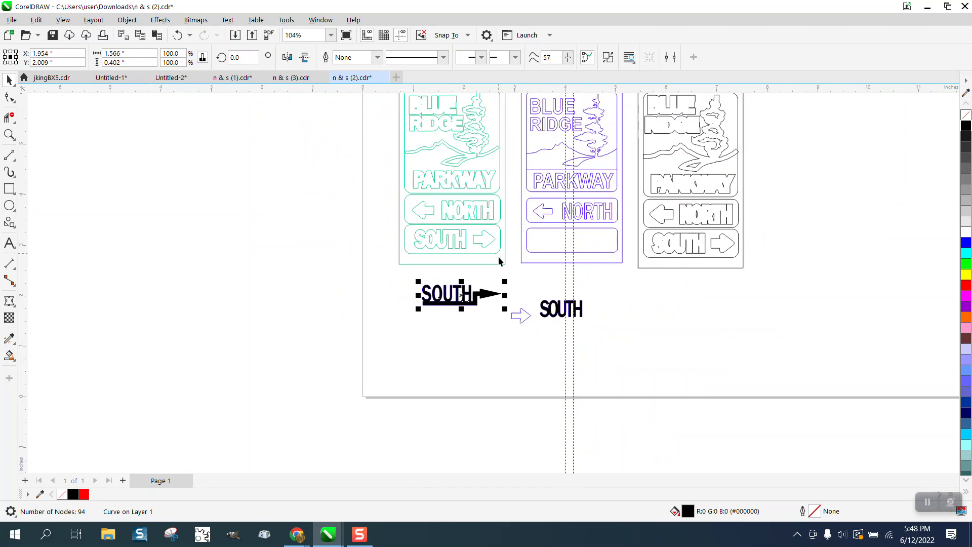
left_click(9, 135)
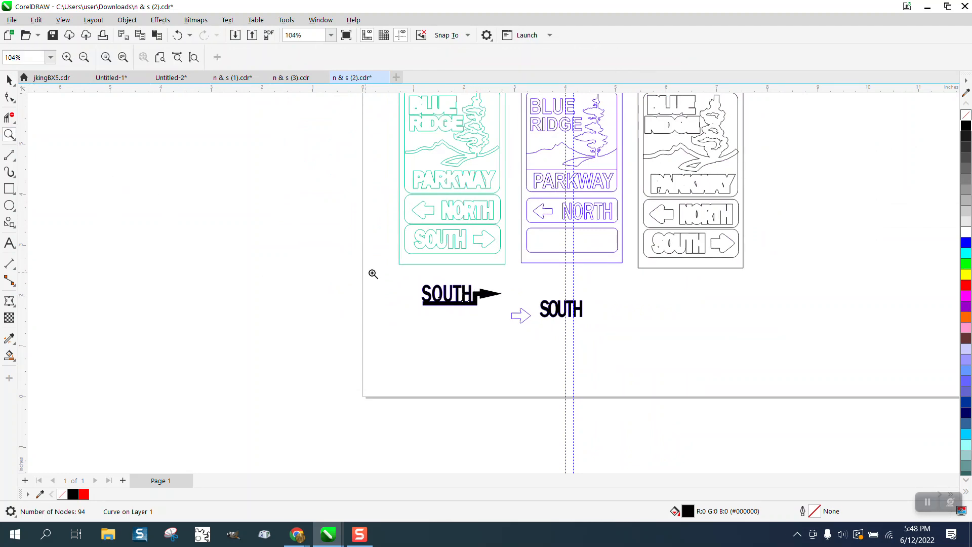
left_click_drag(385, 273, 559, 330)
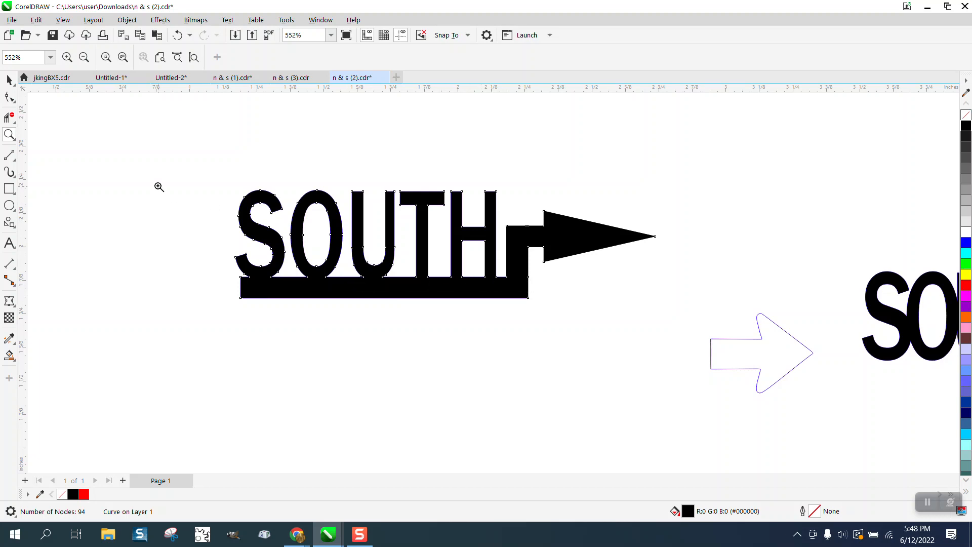
left_click_drag(183, 178, 617, 316)
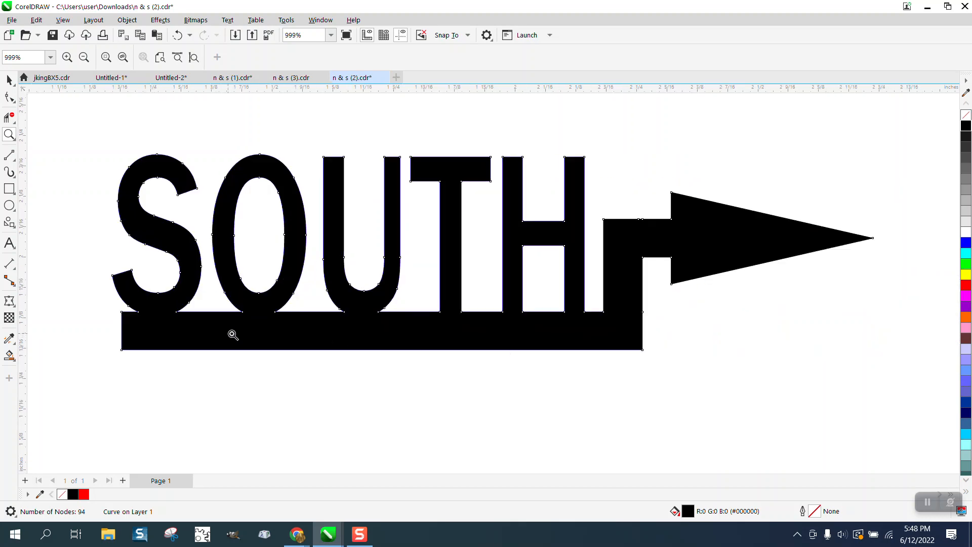